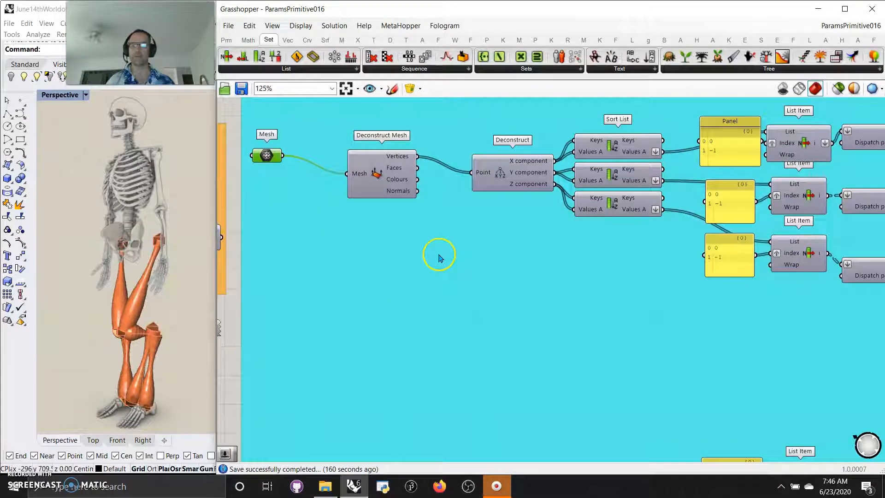
Inspect the Mesh and Deconstruct Mesh components, and enlarge the Rhino window to expose its layer list beside the model.
{"action": "right_click_drag", "start_coordinate": [391, 373], "coordinate": [451, 337]}
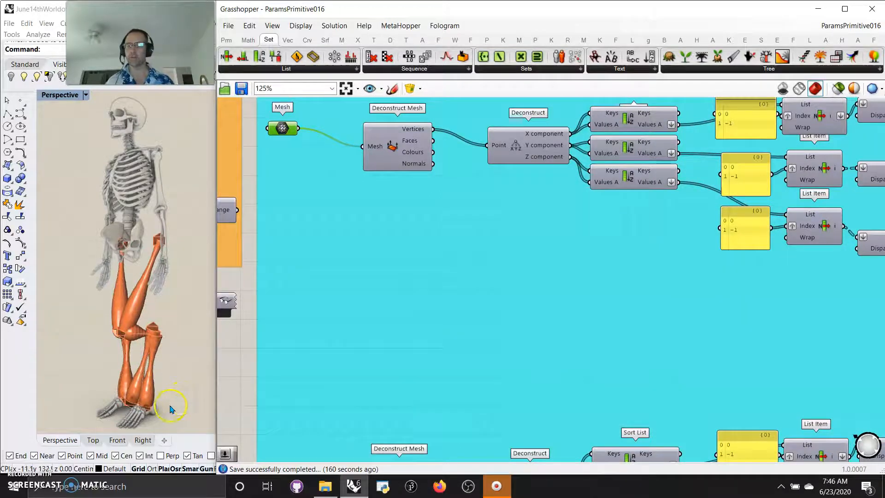
{"action": "right_click_drag", "start_coordinate": [433, 261], "coordinate": [432, 306]}
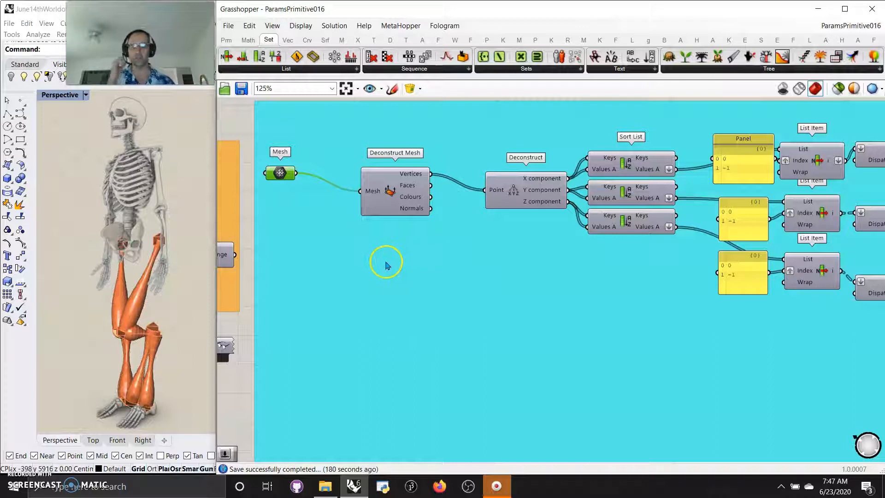
{"action": "left_click", "coordinate": [390, 196]}
{"action": "left_click", "coordinate": [138, 302]}
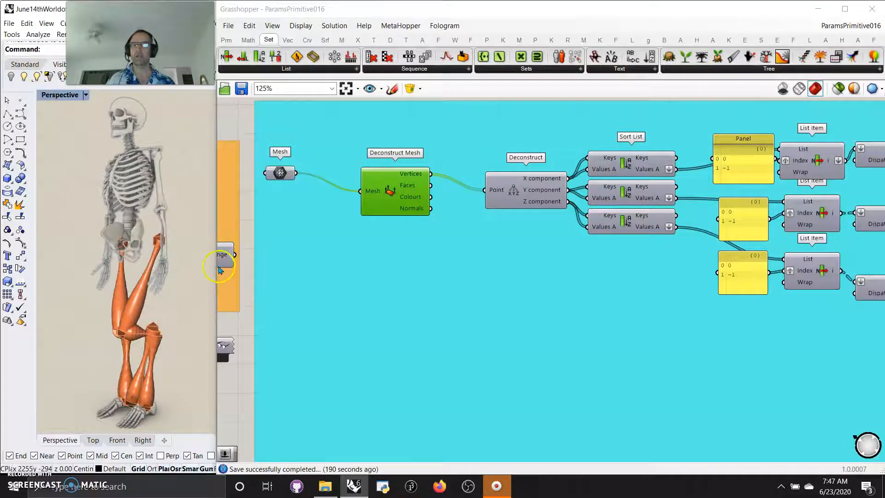
{"action": "left_click_drag", "start_coordinate": [217, 268], "coordinate": [536, 262]}
{"action": "left_click_drag", "start_coordinate": [242, 264], "coordinate": [327, 277]}
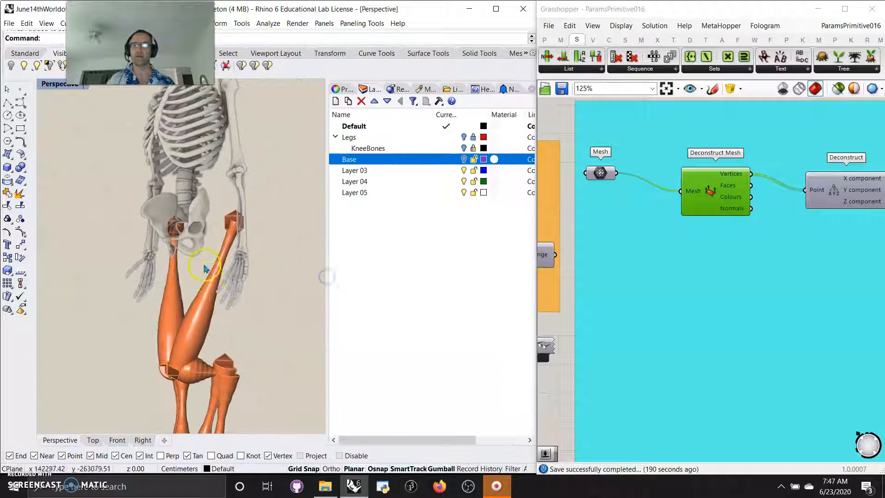
Temporarily show and unlock the Legs layer to select the upper leg bone mesh, and lock and hide the layer again.
{"action": "scroll", "coordinate": [205, 272], "scroll_direction": "down", "scroll_amount": 3}
{"action": "right_click", "coordinate": [359, 232]}
{"action": "left_click", "coordinate": [348, 138]}
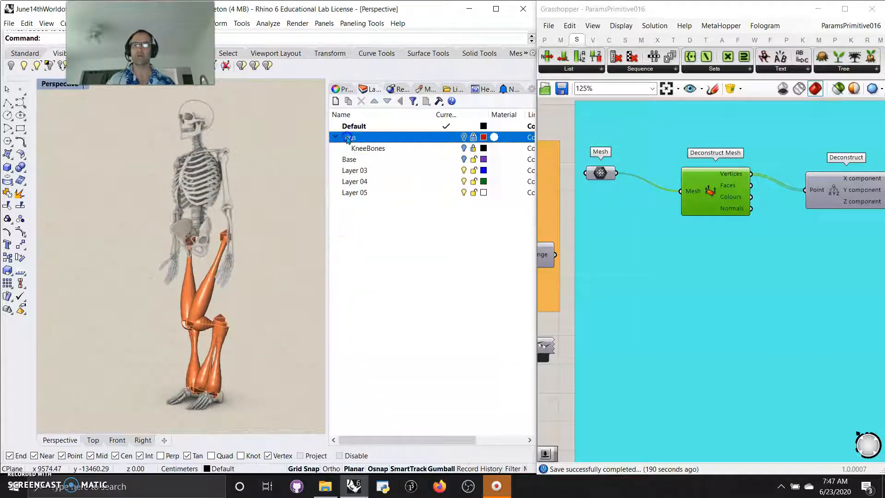
{"action": "left_click", "coordinate": [464, 136]}
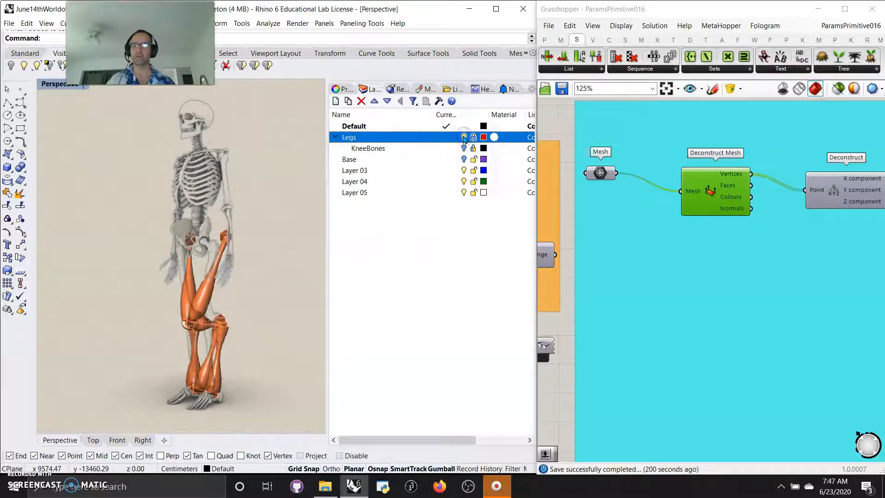
{"action": "scroll", "coordinate": [186, 321], "scroll_direction": "up", "scroll_amount": 2}
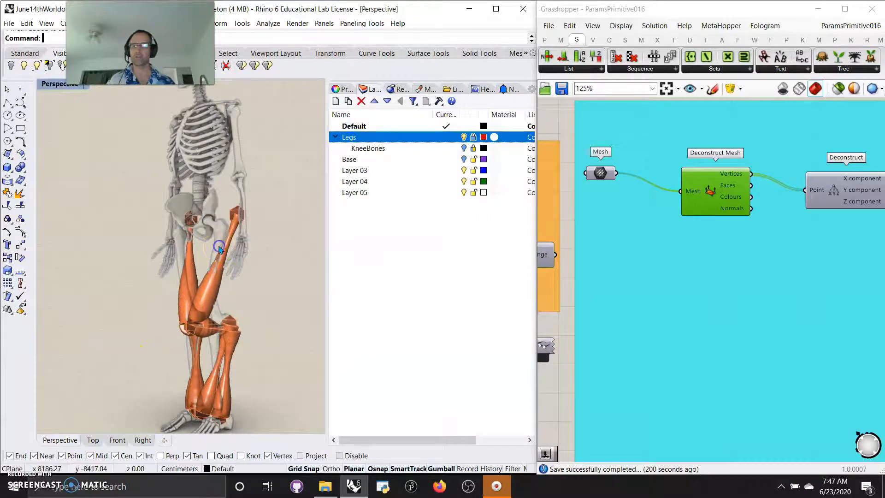
{"action": "left_click", "coordinate": [473, 137]}
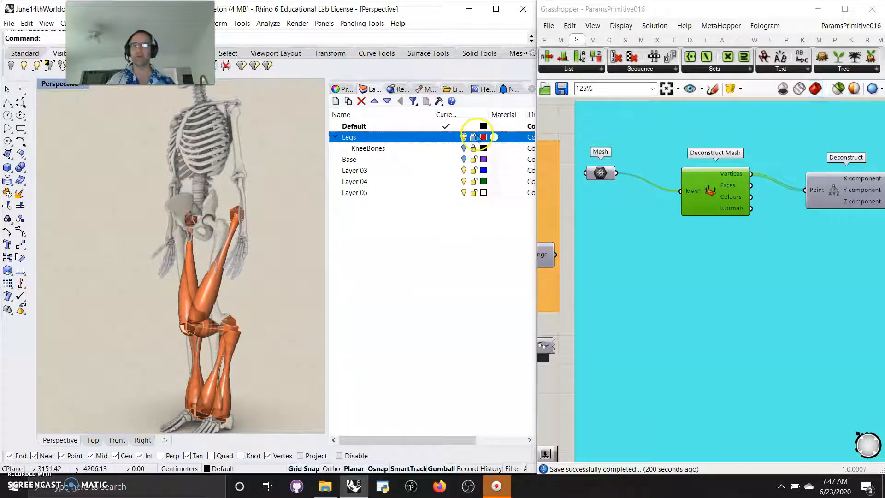
{"action": "left_click", "coordinate": [298, 240]}
{"action": "left_click", "coordinate": [221, 239]}
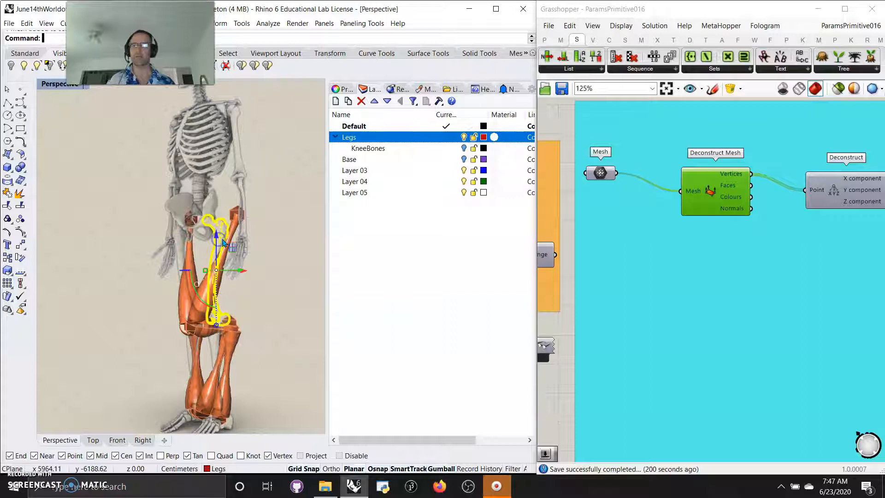
{"action": "left_click", "coordinate": [473, 137]}
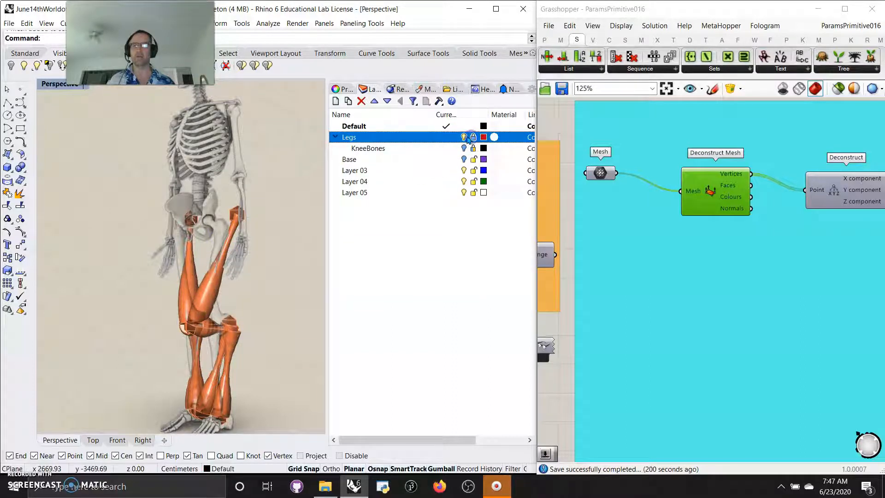
{"action": "left_click", "coordinate": [464, 137]}
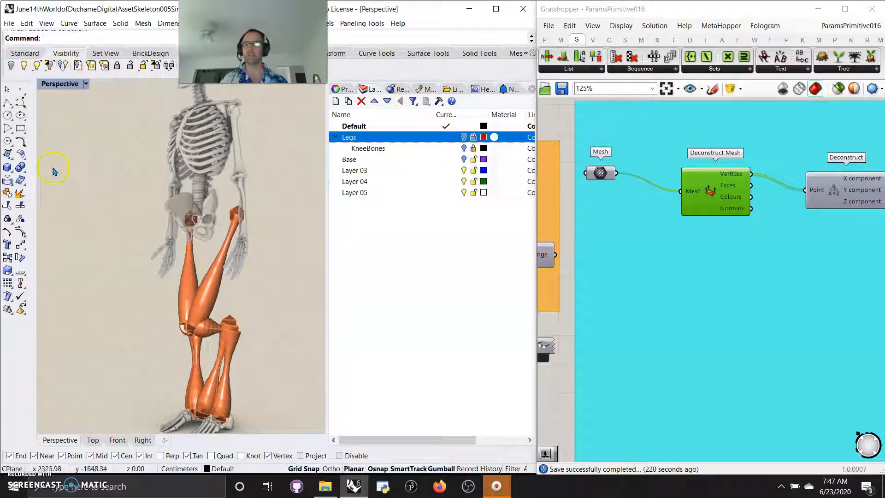
Widen the Grasshopper window over the Rhino layer list and move the Deconstruct component closer to Deconstruct Mesh.
{"action": "left_click_drag", "start_coordinate": [534, 275], "coordinate": [325, 274]}
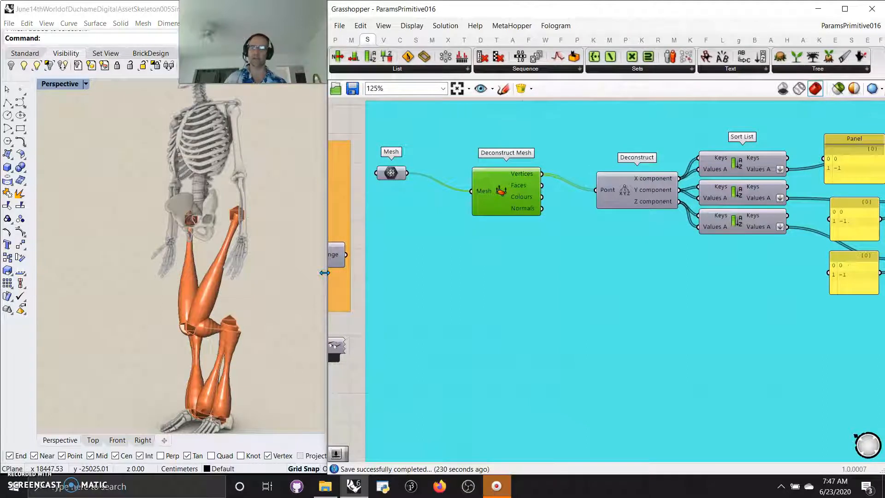
{"action": "right_click_drag", "start_coordinate": [648, 330], "coordinate": [575, 349]}
{"action": "left_click_drag", "start_coordinate": [560, 209], "coordinate": [527, 206]}
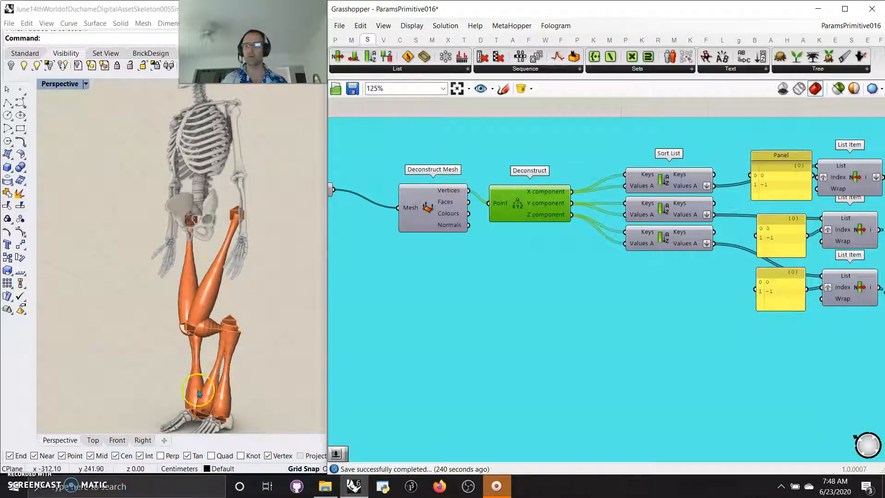
Shift the three index panels slightly away from their List Item components, toward the Sort List components.
{"action": "right_click_drag", "start_coordinate": [599, 333], "coordinate": [520, 348]}
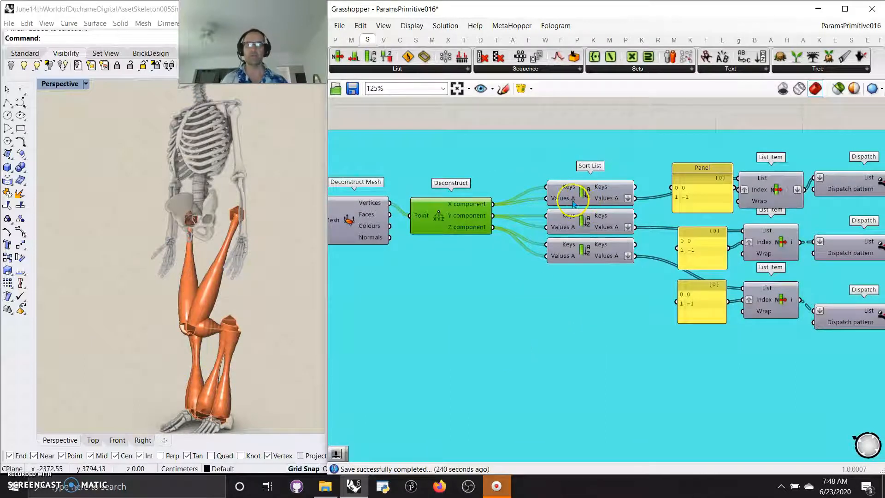
{"action": "right_click_drag", "start_coordinate": [600, 329], "coordinate": [501, 317]}
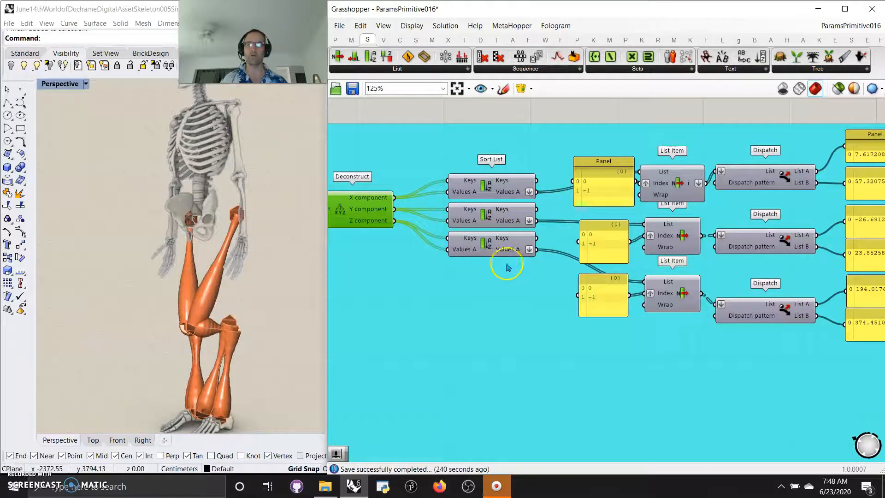
{"action": "left_click_drag", "start_coordinate": [604, 193], "coordinate": [590, 195]}
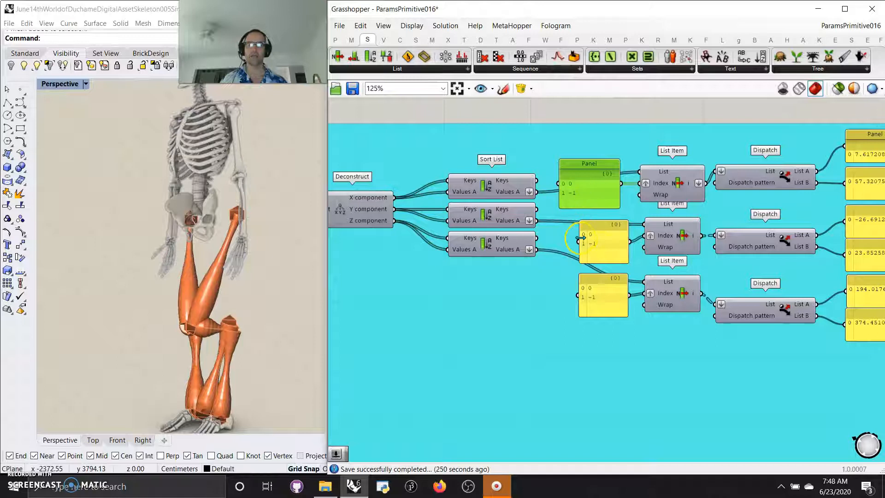
{"action": "left_click_drag", "start_coordinate": [602, 249], "coordinate": [588, 247]}
{"action": "left_click_drag", "start_coordinate": [614, 294], "coordinate": [595, 295]}
Examine how the List Item and Dispatch components feed the coordinate panels and Construct Point components, in overview and close up.
{"action": "right_click_drag", "start_coordinate": [668, 377], "coordinate": [590, 370]}
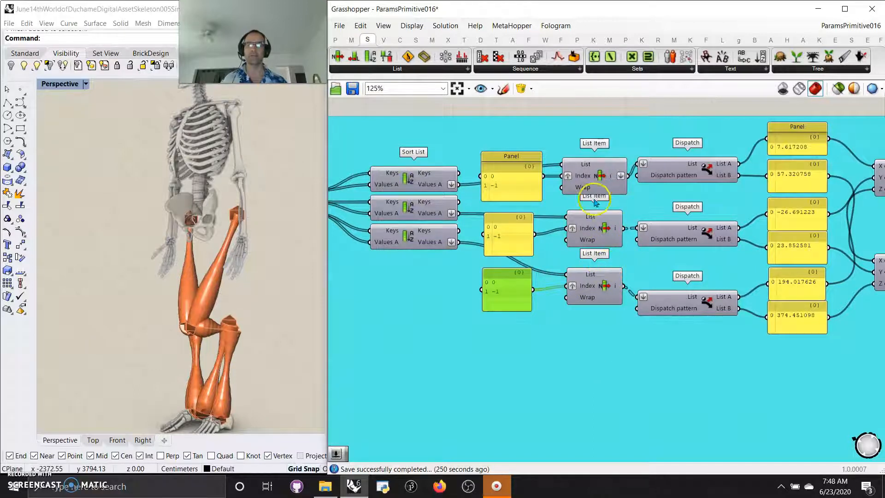
{"action": "right_click_drag", "start_coordinate": [655, 362], "coordinate": [579, 387]}
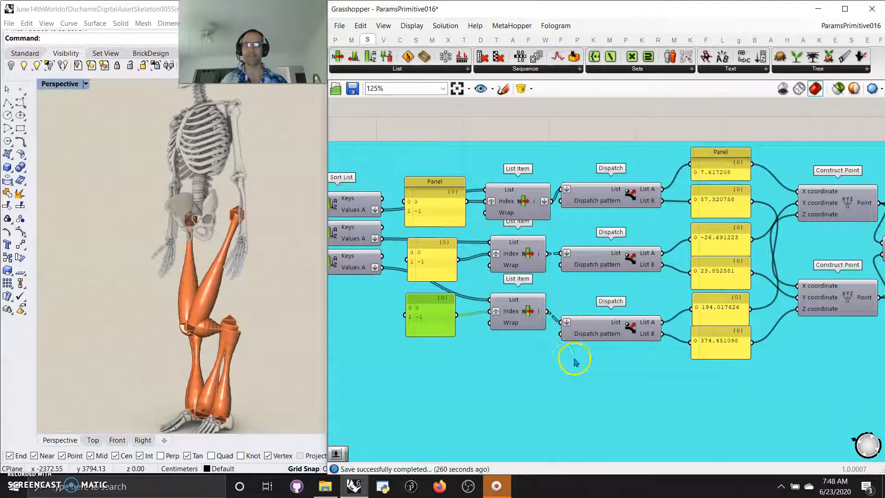
{"action": "scroll", "coordinate": [598, 383], "scroll_direction": "down", "scroll_amount": 4}
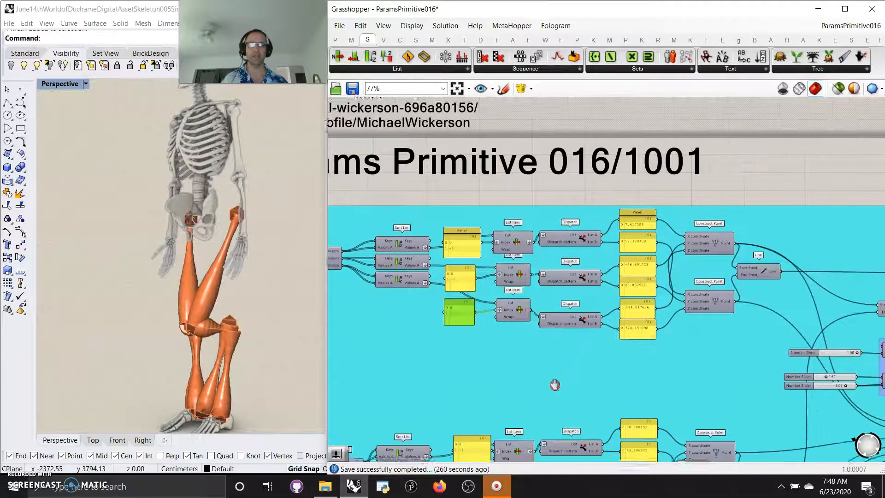
{"action": "scroll", "coordinate": [556, 379], "scroll_direction": "down", "scroll_amount": 4}
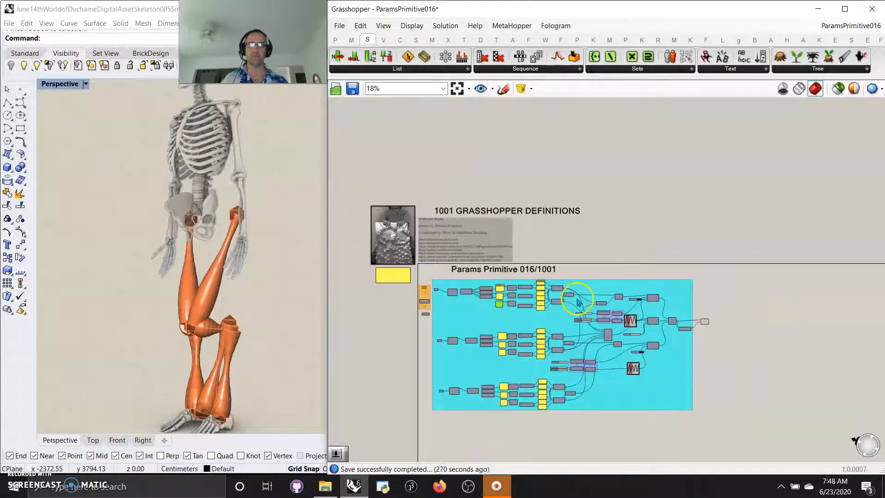
{"action": "scroll", "coordinate": [526, 325], "scroll_direction": "up", "scroll_amount": 3}
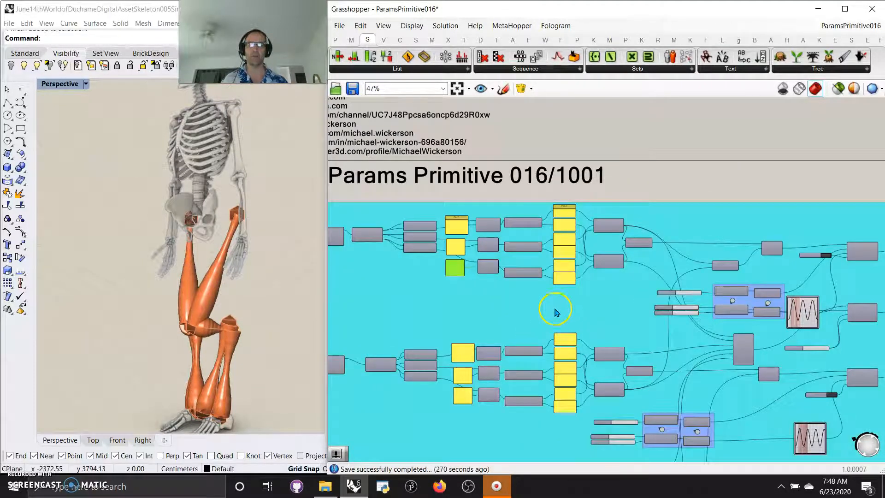
{"action": "scroll", "coordinate": [543, 317], "scroll_direction": "down", "scroll_amount": 2}
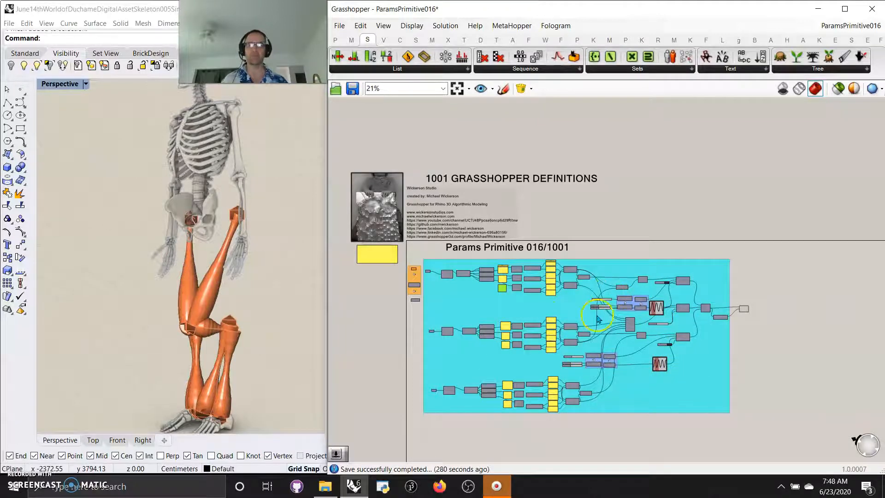
{"action": "scroll", "coordinate": [561, 315], "scroll_direction": "up", "scroll_amount": 4}
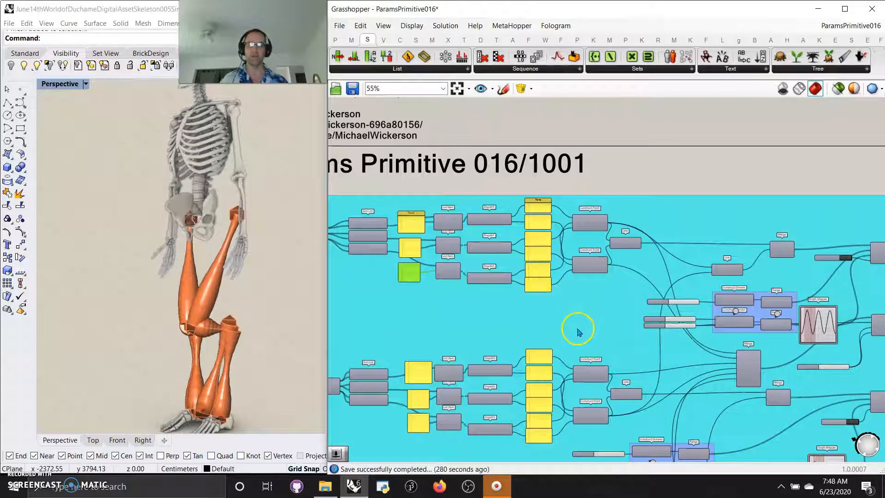
{"action": "right_click_drag", "start_coordinate": [576, 328], "coordinate": [605, 350]}
{"action": "scroll", "coordinate": [558, 312], "scroll_direction": "up", "scroll_amount": 5}
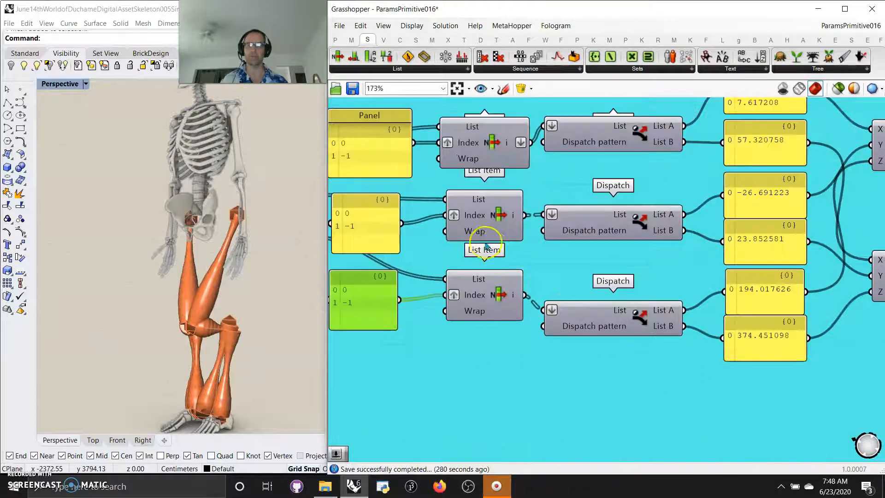
{"action": "right_click_drag", "start_coordinate": [709, 352], "coordinate": [492, 402]}
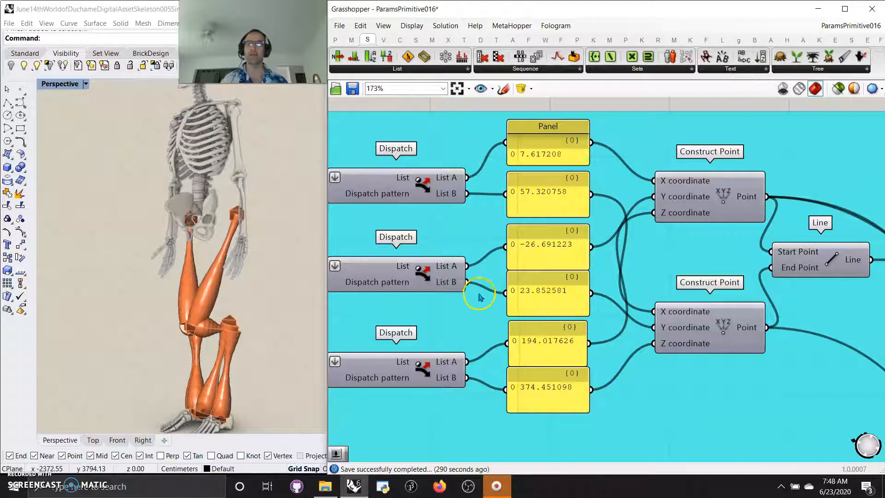
Place a temporary Expression component to view its list of functions, and delete the component.
{"action": "left_click", "coordinate": [351, 40]}
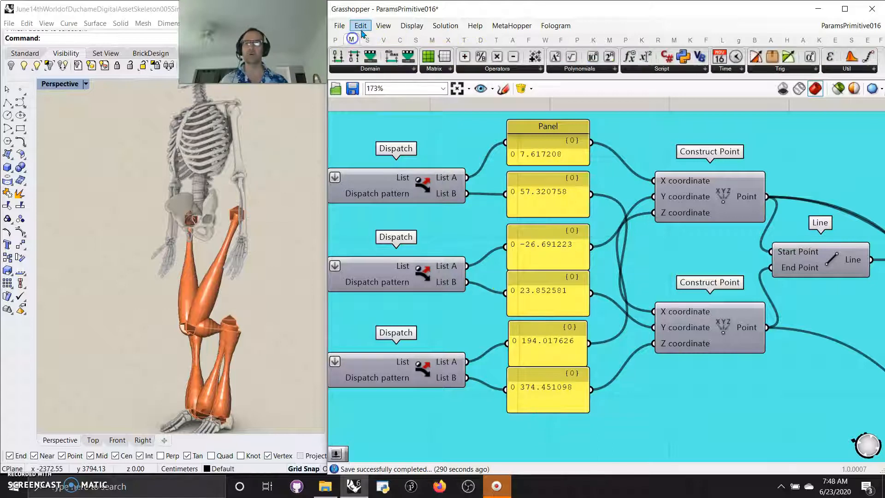
{"action": "left_click_drag", "start_coordinate": [646, 57], "coordinate": [689, 413]}
{"action": "double_click", "coordinate": [689, 413]}
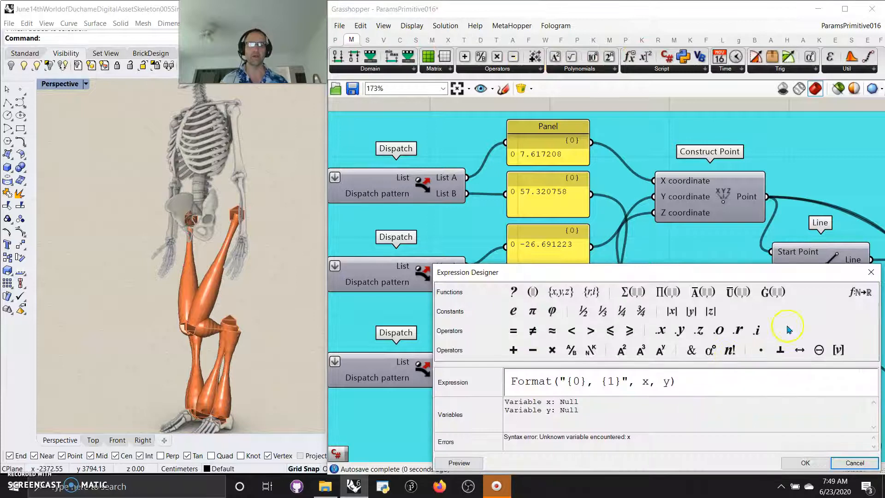
{"action": "left_click", "coordinate": [860, 292]}
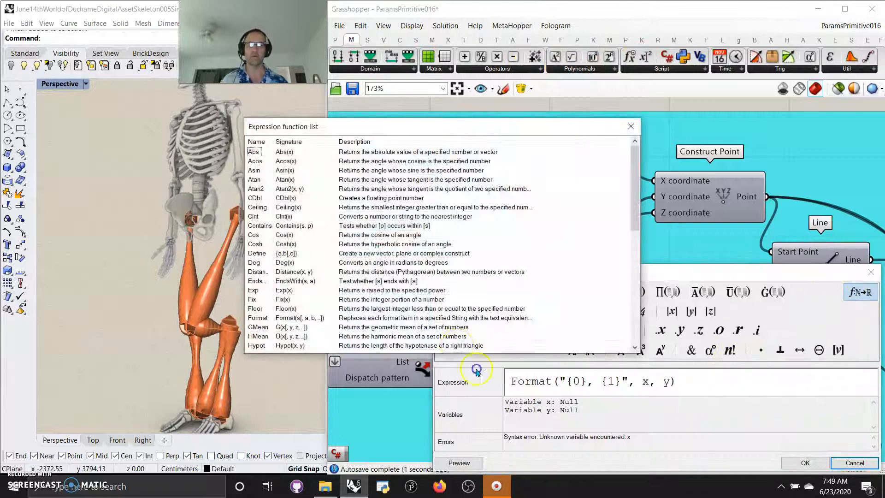
{"action": "left_click", "coordinate": [631, 127]}
{"action": "left_click", "coordinate": [871, 273]}
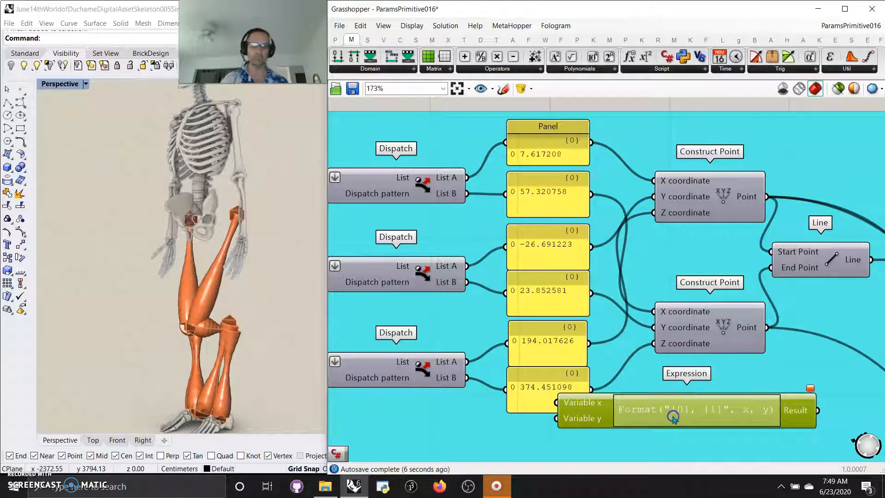
{"action": "key", "text": "Delete"}
Inspect the two upper Construct Point components and the Line component that joins their points.
{"action": "right_click_drag", "start_coordinate": [676, 415], "coordinate": [480, 352]}
{"action": "scroll", "coordinate": [602, 393], "scroll_direction": "down", "scroll_amount": 2}
{"action": "left_click", "coordinate": [590, 233]}
{"action": "left_click", "coordinate": [591, 319]}
{"action": "left_click", "coordinate": [530, 228]}
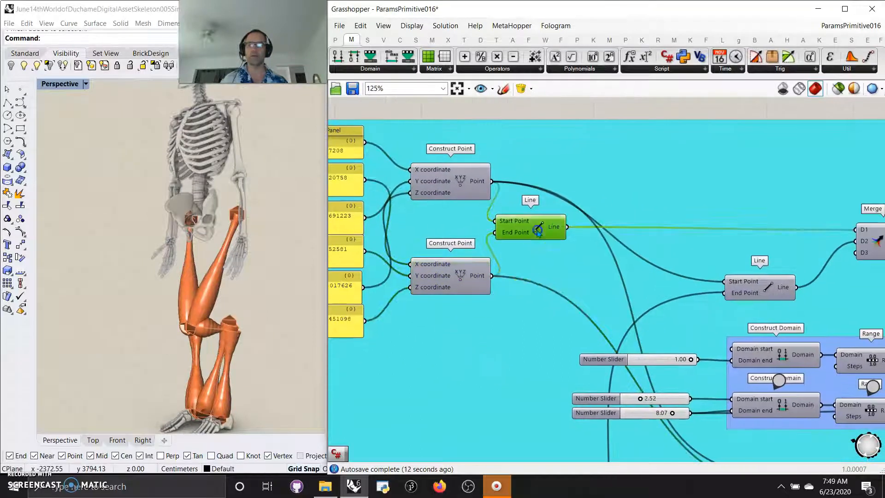
Examine the upper Merge, Construct Domain, Range and Pipe Variable components and how they are wired together.
{"action": "right_click_drag", "start_coordinate": [558, 374], "coordinate": [432, 271]}
{"action": "right_click_drag", "start_coordinate": [755, 217], "coordinate": [598, 200]}
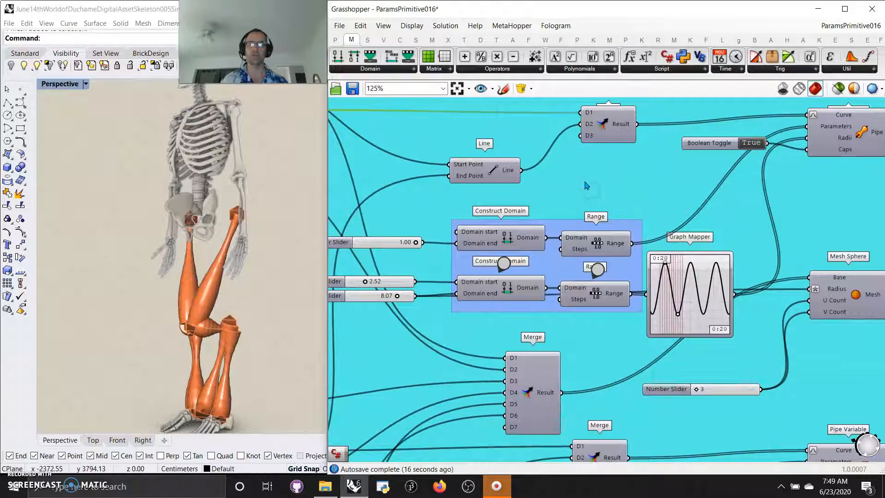
{"action": "scroll", "coordinate": [586, 185], "scroll_direction": "down", "scroll_amount": 3}
{"action": "left_click", "coordinate": [576, 251]}
{"action": "left_click", "coordinate": [597, 299]}
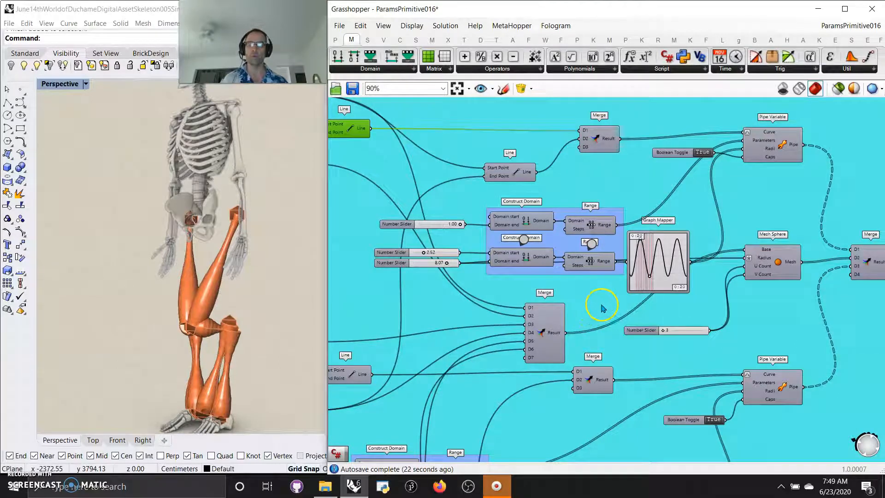
{"action": "right_click_drag", "start_coordinate": [603, 313], "coordinate": [554, 325]}
{"action": "left_click", "coordinate": [728, 158]}
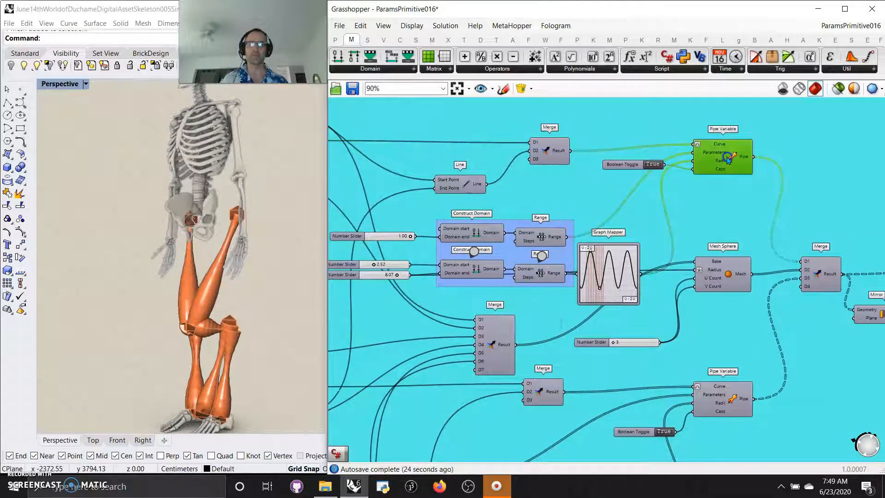
{"action": "left_click", "coordinate": [551, 233]}
Reshape the sine curve in the upper Graph Mapper so it has more frequent, shallower waves.
{"action": "left_click", "coordinate": [610, 276]}
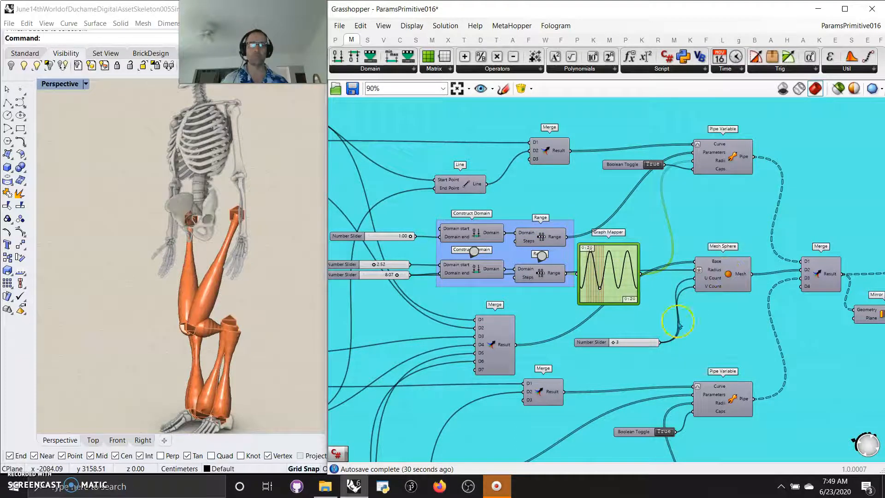
{"action": "mouse_move", "coordinate": [601, 291]}
{"action": "left_mouse_down"}
{"action": "mouse_move", "coordinate": [601, 299]}
{"action": "mouse_move", "coordinate": [594, 249]}
{"action": "mouse_move", "coordinate": [597, 295]}
{"action": "mouse_move", "coordinate": [596, 280]}
{"action": "left_mouse_up"}
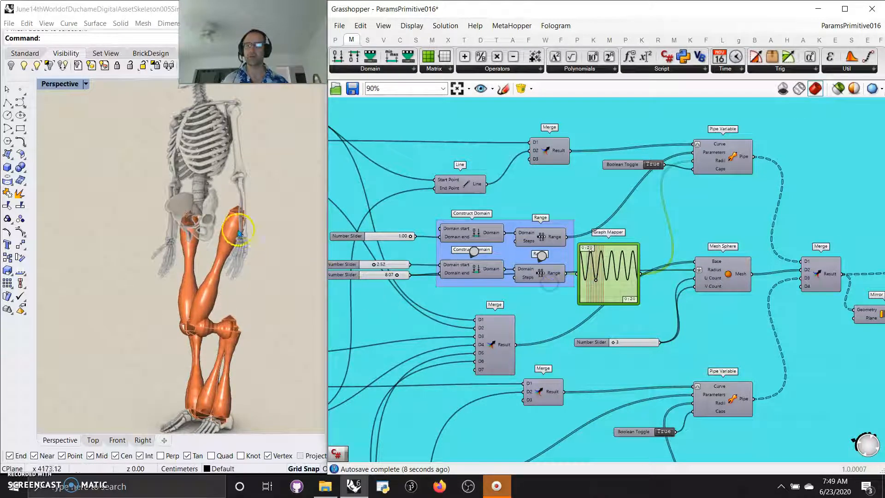
Widen the waves of the upper Graph Mapper's sine curve so it has fewer cycles.
{"action": "scroll", "coordinate": [233, 276], "scroll_direction": "up", "scroll_amount": 8}
{"action": "scroll", "coordinate": [222, 289], "scroll_direction": "down", "scroll_amount": 3}
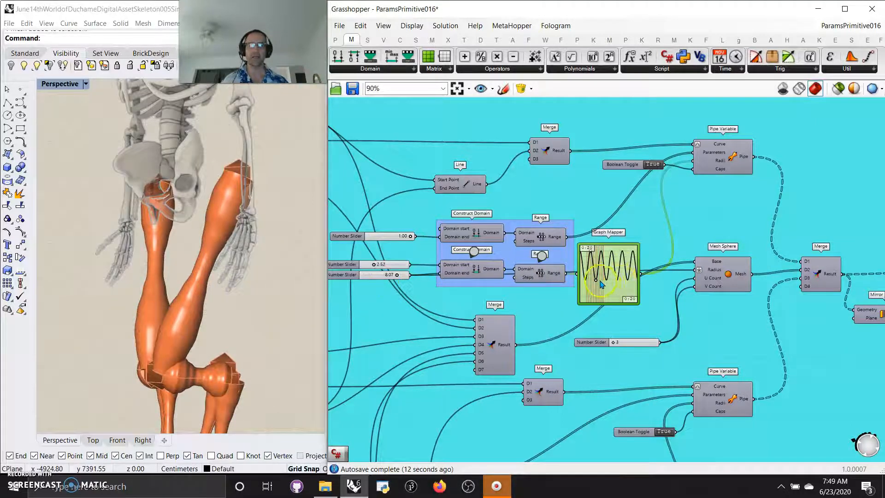
{"action": "left_click_drag", "start_coordinate": [598, 284], "coordinate": [600, 282]}
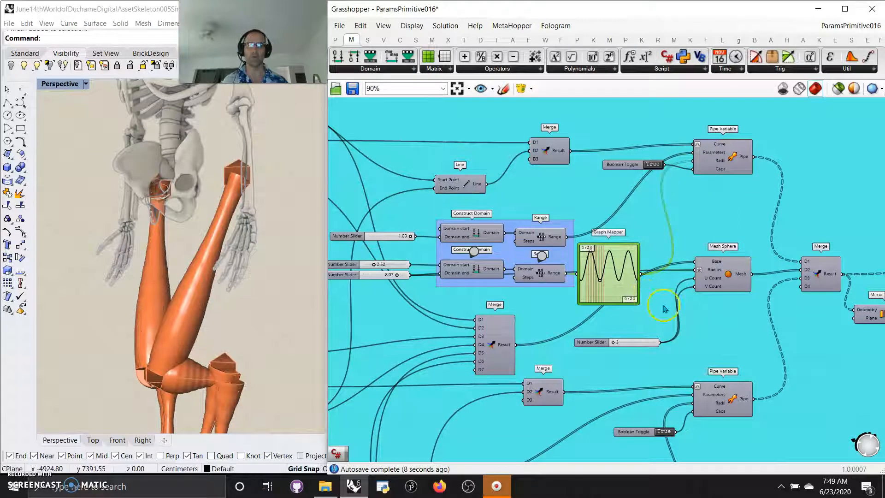
Set the slider feeding the Mesh Sphere's U and V counts to 10.
{"action": "left_click", "coordinate": [722, 281]}
{"action": "mouse_move", "coordinate": [615, 345]}
{"action": "left_mouse_down"}
{"action": "mouse_move", "coordinate": [641, 345]}
{"action": "mouse_move", "coordinate": [626, 345]}
{"action": "left_mouse_up"}
{"action": "left_click_drag", "start_coordinate": [620, 343], "coordinate": [655, 343]}
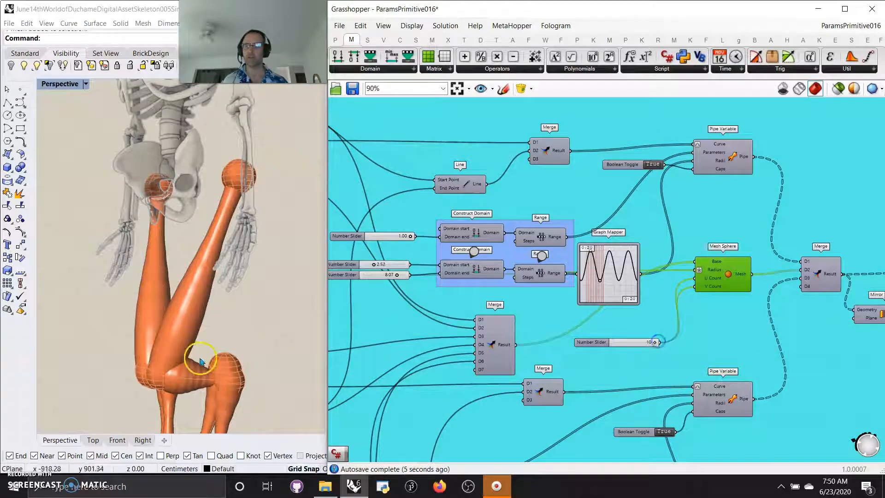
{"action": "left_click", "coordinate": [796, 228]}
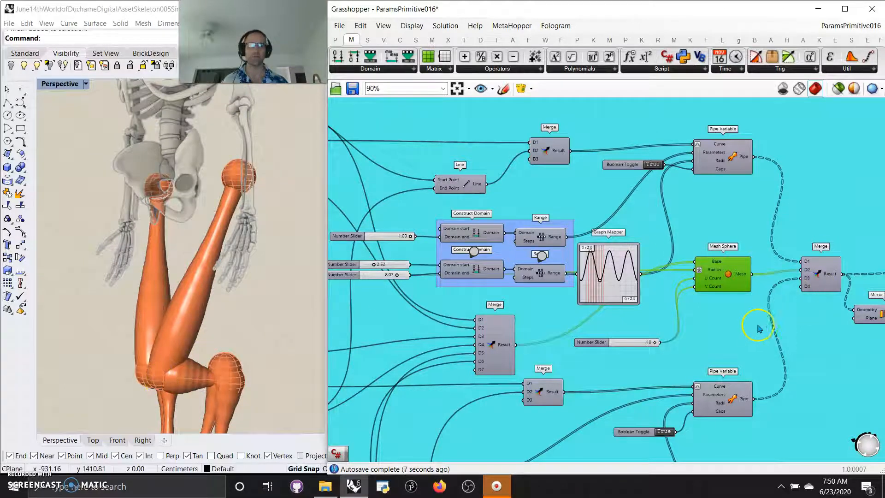
Restrict the preview to selected components and select the upper Pipe Variable to show its pipes alone.
{"action": "right_click_drag", "start_coordinate": [748, 330], "coordinate": [718, 251]}
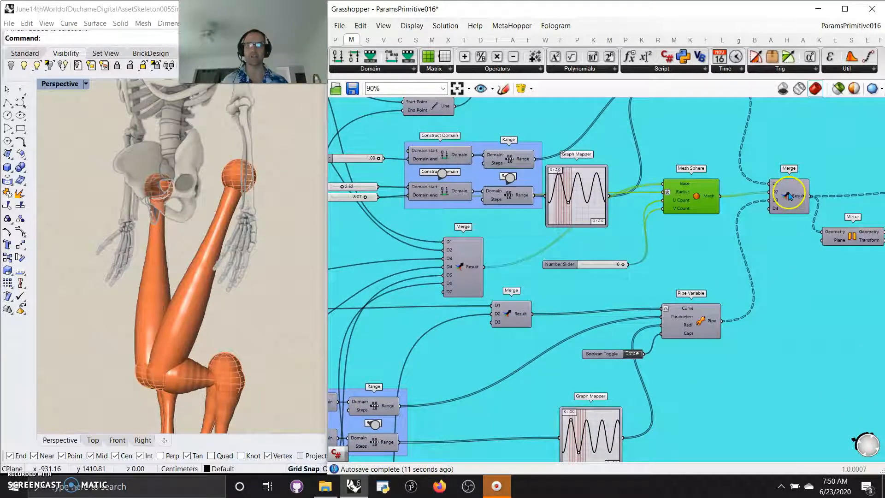
{"action": "right_click_drag", "start_coordinate": [793, 248], "coordinate": [630, 300]}
{"action": "left_click", "coordinate": [532, 133]}
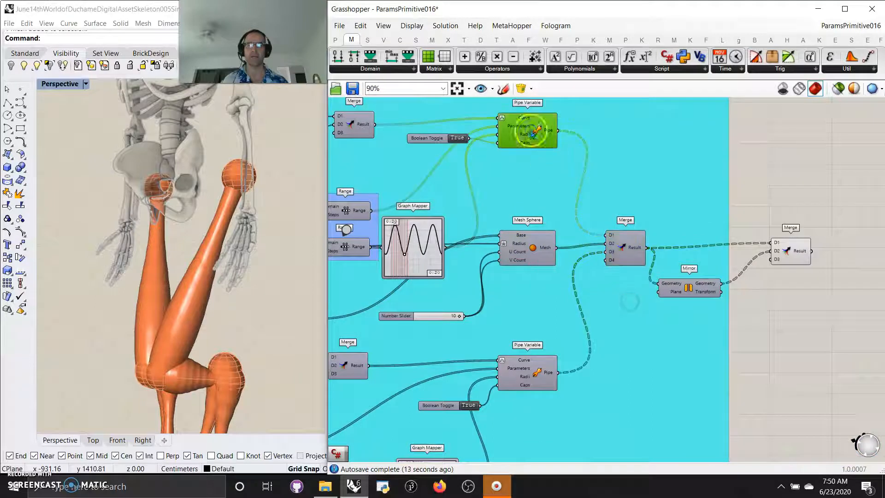
{"action": "left_click", "coordinate": [840, 89]}
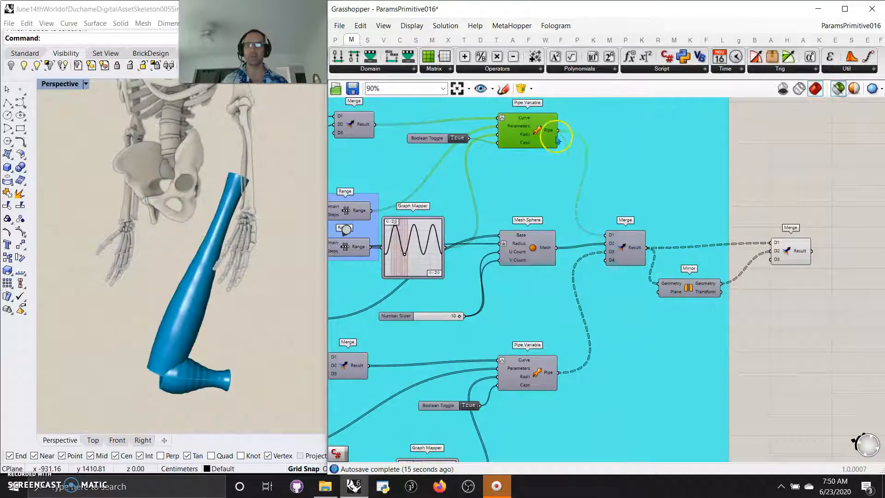
Preview the upper, middle and connecting Line components one at a time to see which leg segment each draws.
{"action": "right_click_drag", "start_coordinate": [388, 352], "coordinate": [652, 303]}
{"action": "right_click_drag", "start_coordinate": [473, 325], "coordinate": [501, 359]}
{"action": "right_click_drag", "start_coordinate": [613, 348], "coordinate": [647, 370]}
{"action": "left_click", "coordinate": [640, 154]}
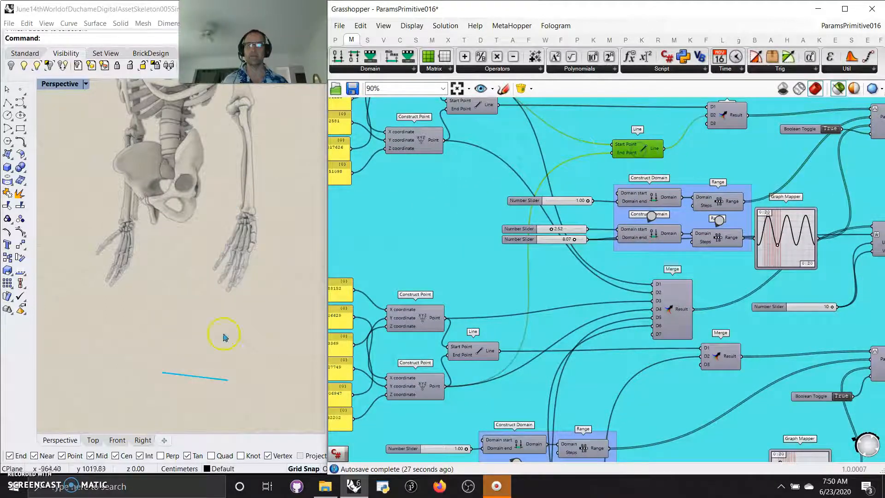
{"action": "left_click", "coordinate": [478, 107]}
{"action": "left_click", "coordinate": [481, 361]}
{"action": "right_click_drag", "start_coordinate": [497, 243], "coordinate": [457, 289]}
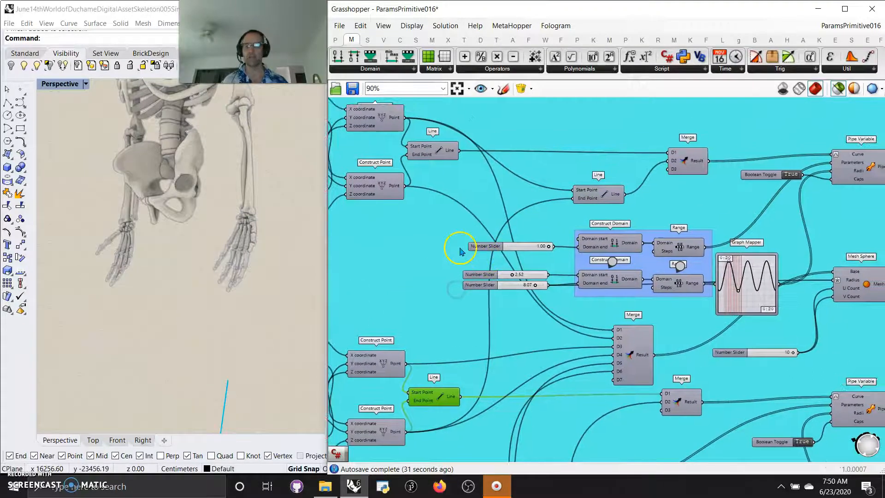
{"action": "left_click", "coordinate": [597, 197]}
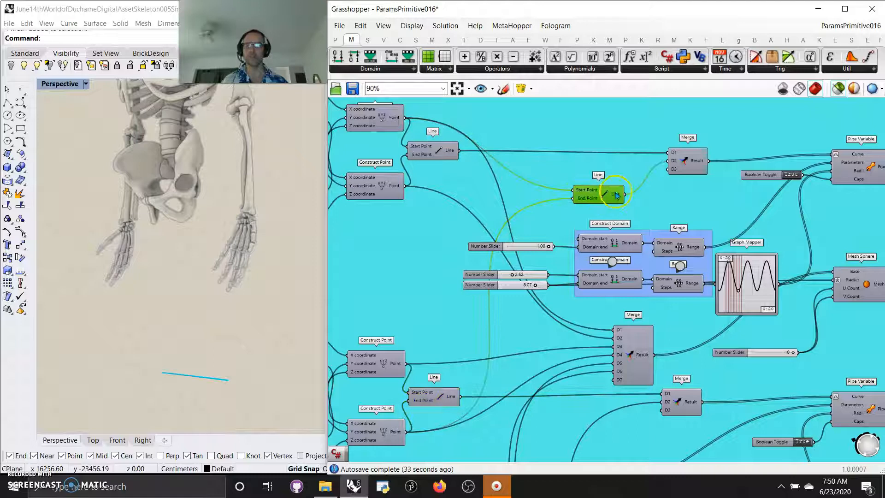
Preview the Mesh Sphere and upper Pipe Variable components in turn to compare the joints with the pipes.
{"action": "right_click_drag", "start_coordinate": [677, 206], "coordinate": [568, 137]}
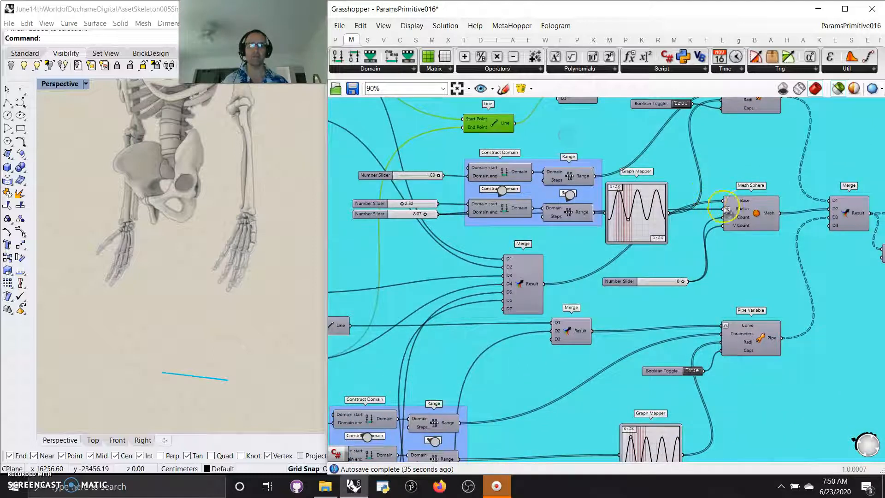
{"action": "left_click", "coordinate": [743, 206]}
{"action": "right_click_drag", "start_coordinate": [751, 104], "coordinate": [727, 161]}
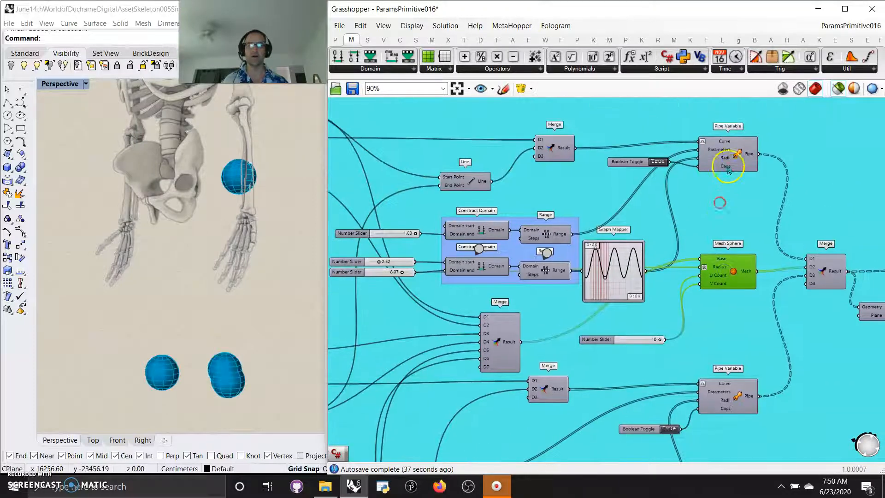
{"action": "left_click", "coordinate": [728, 161]}
{"action": "right_click_drag", "start_coordinate": [721, 252], "coordinate": [673, 174]}
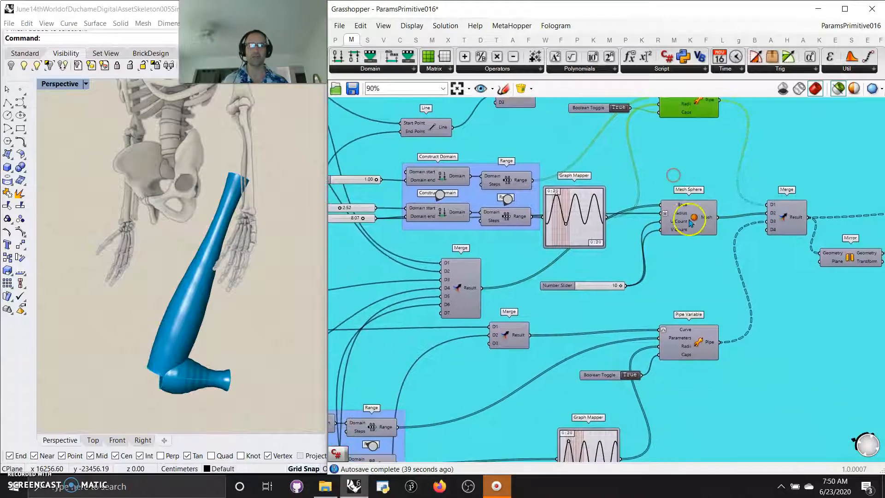
{"action": "left_click", "coordinate": [692, 224]}
{"action": "left_click", "coordinate": [689, 110]}
Ungroup the large coloured group surrounding the definition.
{"action": "left_click", "coordinate": [713, 260]}
{"action": "right_click_drag", "start_coordinate": [713, 261], "coordinate": [696, 253]}
{"action": "right_click_drag", "start_coordinate": [705, 290], "coordinate": [685, 279]}
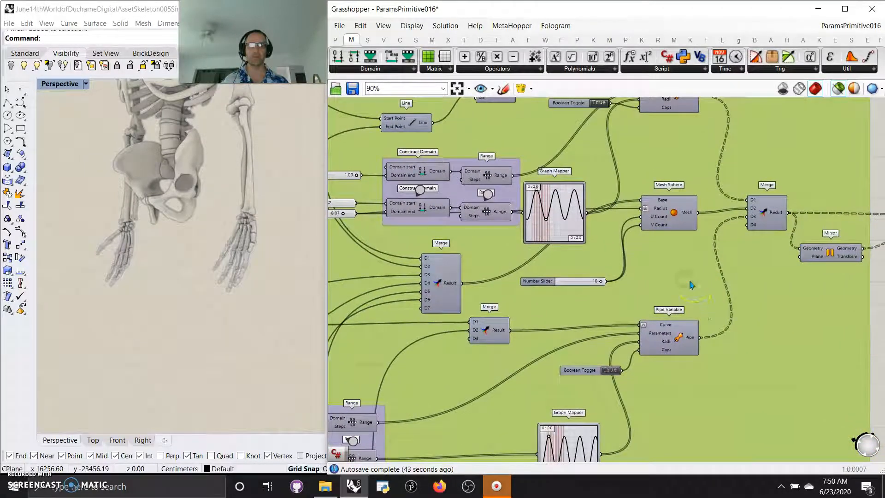
{"action": "right_click", "coordinate": [692, 285]}
{"action": "left_click", "coordinate": [726, 362]}
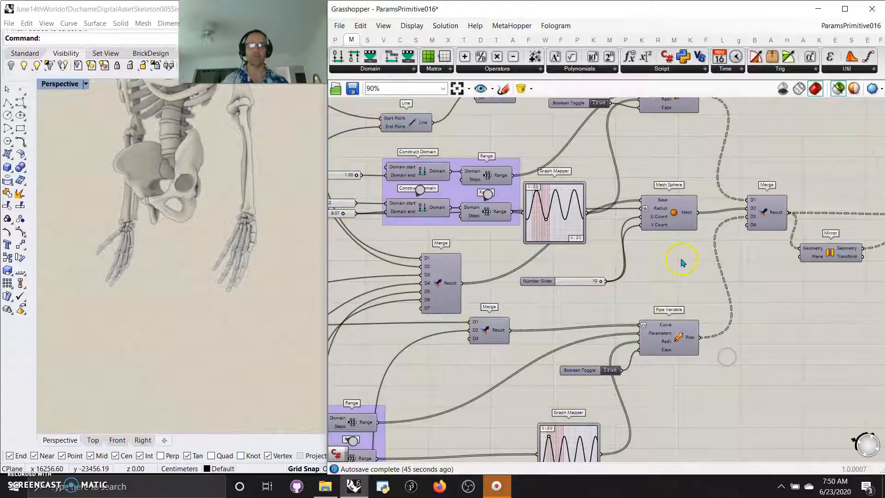
Preview the upper Pipe Variable and Mesh Sphere components together on the leg.
{"action": "right_click_drag", "start_coordinate": [683, 263], "coordinate": [686, 303]}
{"action": "left_click_drag", "start_coordinate": [694, 303], "coordinate": [666, 140]}
{"action": "right_click_drag", "start_coordinate": [245, 367], "coordinate": [267, 361]}
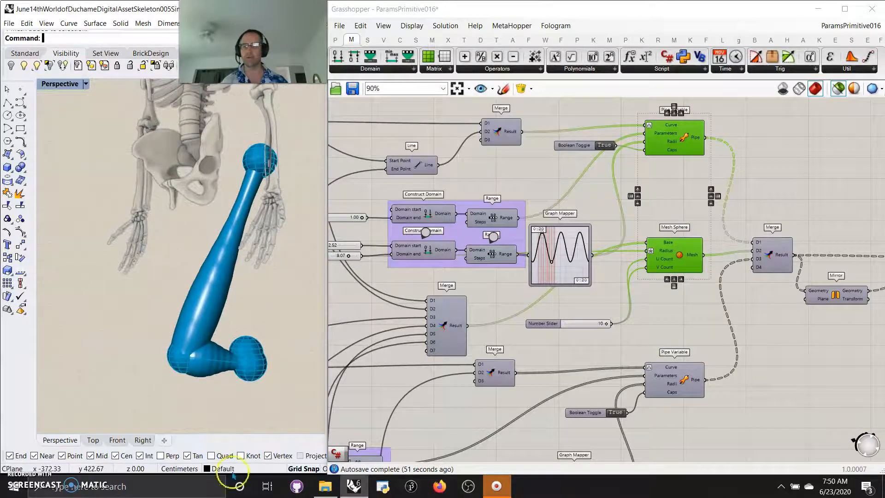
{"action": "right_click_drag", "start_coordinate": [763, 364], "coordinate": [615, 303]}
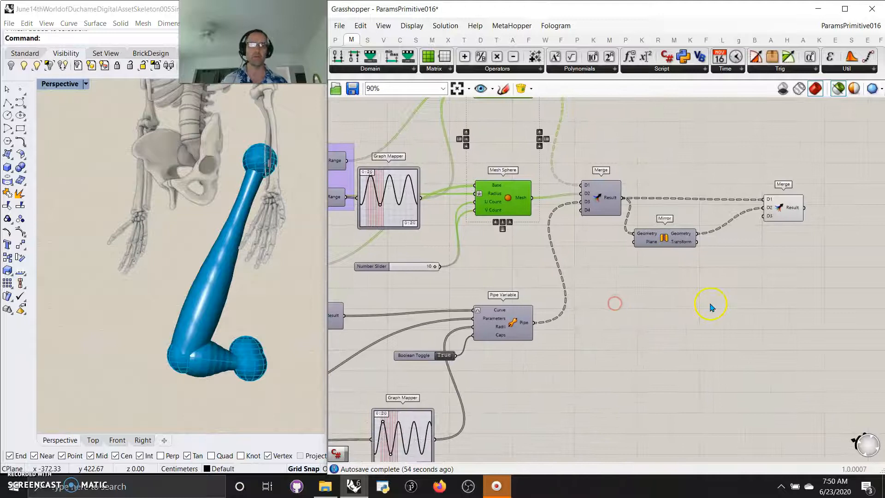
Preview the Mirror component's geometry and the final Merge that combines both legs.
{"action": "left_click", "coordinate": [667, 240]}
{"action": "right_click_drag", "start_coordinate": [203, 369], "coordinate": [157, 377]}
{"action": "mouse_move", "coordinate": [272, 353]}
{"action": "right_mouse_down"}
{"action": "mouse_move", "coordinate": [265, 354]}
{"action": "mouse_move", "coordinate": [272, 361]}
{"action": "mouse_move", "coordinate": [205, 362]}
{"action": "mouse_move", "coordinate": [214, 356]}
{"action": "mouse_move", "coordinate": [174, 336]}
{"action": "mouse_move", "coordinate": [200, 336]}
{"action": "mouse_move", "coordinate": [190, 321]}
{"action": "mouse_move", "coordinate": [256, 354]}
{"action": "right_mouse_up"}
{"action": "left_click", "coordinate": [788, 209]}
{"action": "scroll", "coordinate": [174, 329], "scroll_direction": "down", "scroll_amount": 10}
{"action": "scroll", "coordinate": [256, 352], "scroll_direction": "up", "scroll_amount": 5}
Preview the referenced Mesh parameter that feeds the first of the lower-leg bone branches.
{"action": "right_click_drag", "start_coordinate": [395, 328], "coordinate": [577, 275]}
{"action": "scroll", "coordinate": [577, 275], "scroll_direction": "down", "scroll_amount": 4}
{"action": "scroll", "coordinate": [521, 321], "scroll_direction": "up", "scroll_amount": 2}
{"action": "scroll", "coordinate": [411, 286], "scroll_direction": "up", "scroll_amount": 4}
{"action": "right_click_drag", "start_coordinate": [376, 264], "coordinate": [484, 292]}
{"action": "left_click", "coordinate": [388, 216]}
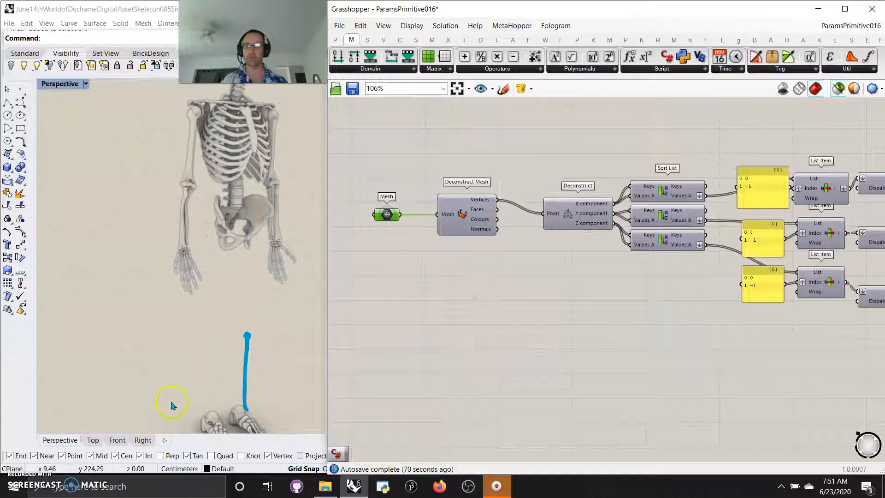
Select the two lower-leg Mesh parameters together and examine their referenced bones up close.
{"action": "right_click_drag", "start_coordinate": [485, 381], "coordinate": [472, 213]}
{"action": "right_click_drag", "start_coordinate": [428, 271], "coordinate": [431, 326]}
{"action": "right_click_drag", "start_coordinate": [454, 288], "coordinate": [492, 278]}
{"action": "right_click_drag", "start_coordinate": [401, 312], "coordinate": [416, 274]}
{"action": "left_click_drag", "start_coordinate": [404, 440], "coordinate": [363, 95]}
{"action": "scroll", "coordinate": [257, 356], "scroll_direction": "down", "scroll_amount": 4}
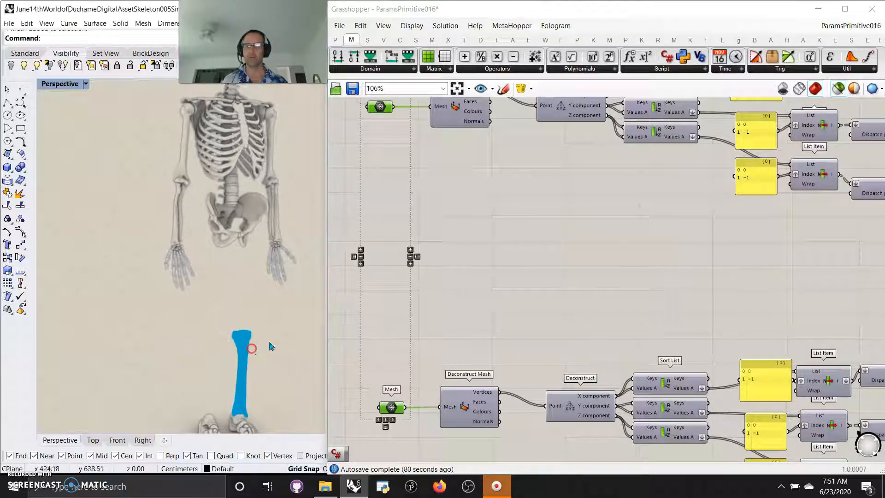
{"action": "right_click_drag", "start_coordinate": [269, 344], "coordinate": [191, 367]}
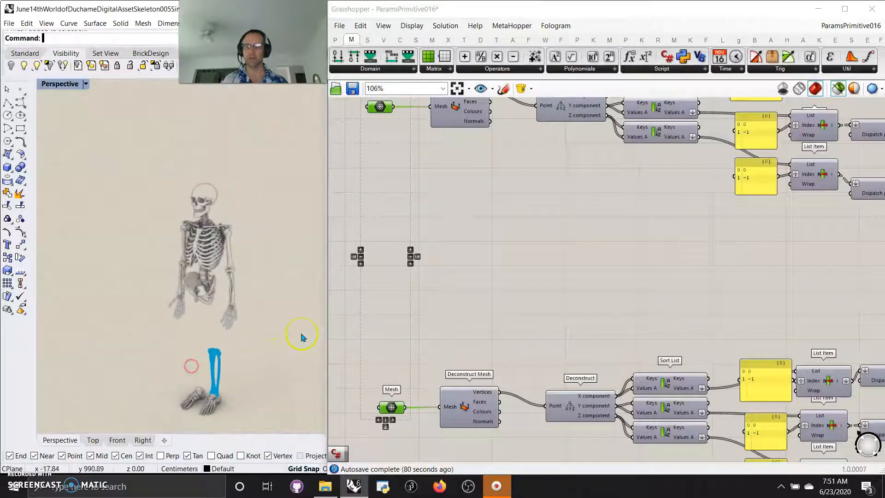
{"action": "scroll", "coordinate": [208, 413], "scroll_direction": "up", "scroll_amount": 4}
{"action": "right_click_drag", "start_coordinate": [205, 408], "coordinate": [263, 312]}
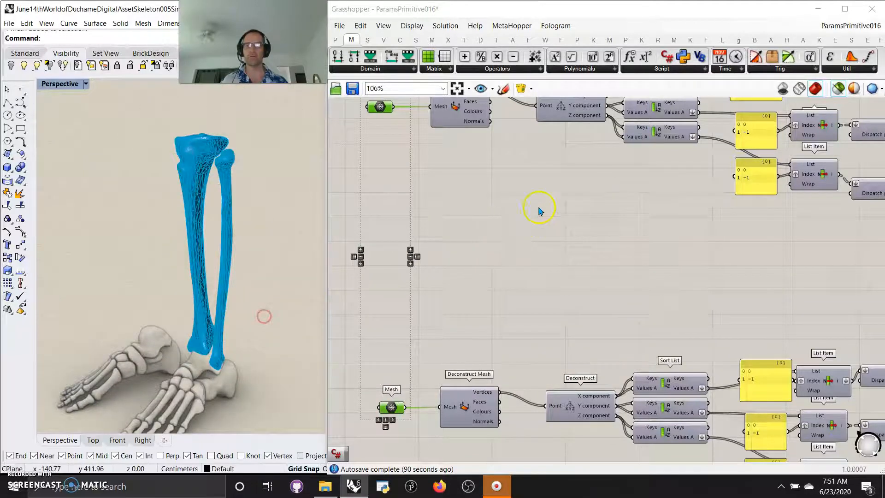
Examine how the lower-leg branches run from Deconstruct Mesh through Sort List and Dispatch to Construct Point and Line.
{"action": "scroll", "coordinate": [536, 207], "scroll_direction": "down", "scroll_amount": 3}
{"action": "right_click_drag", "start_coordinate": [618, 240], "coordinate": [510, 232]}
{"action": "scroll", "coordinate": [510, 232], "scroll_direction": "down", "scroll_amount": 2}
{"action": "right_click_drag", "start_coordinate": [574, 232], "coordinate": [513, 243]}
{"action": "scroll", "coordinate": [611, 244], "scroll_direction": "up", "scroll_amount": 1}
{"action": "scroll", "coordinate": [610, 244], "scroll_direction": "up", "scroll_amount": 4}
{"action": "right_click_drag", "start_coordinate": [599, 270], "coordinate": [513, 217]}
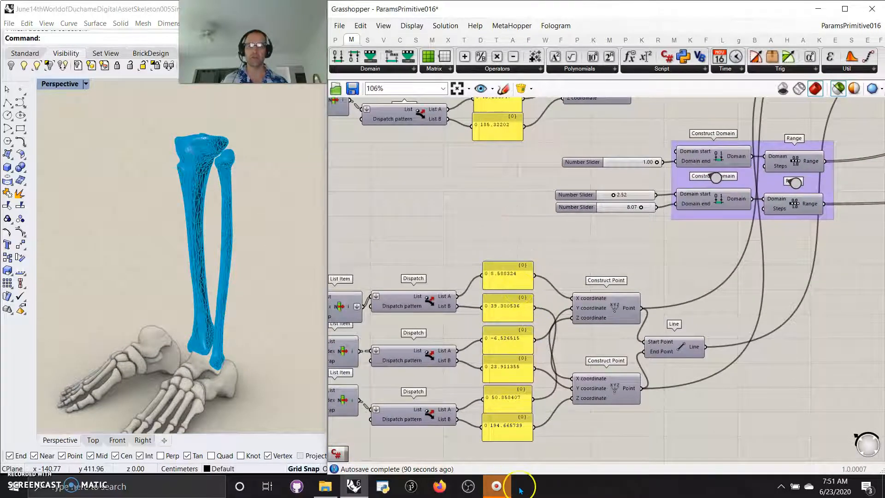
{"action": "right_click_drag", "start_coordinate": [736, 301], "coordinate": [658, 311]}
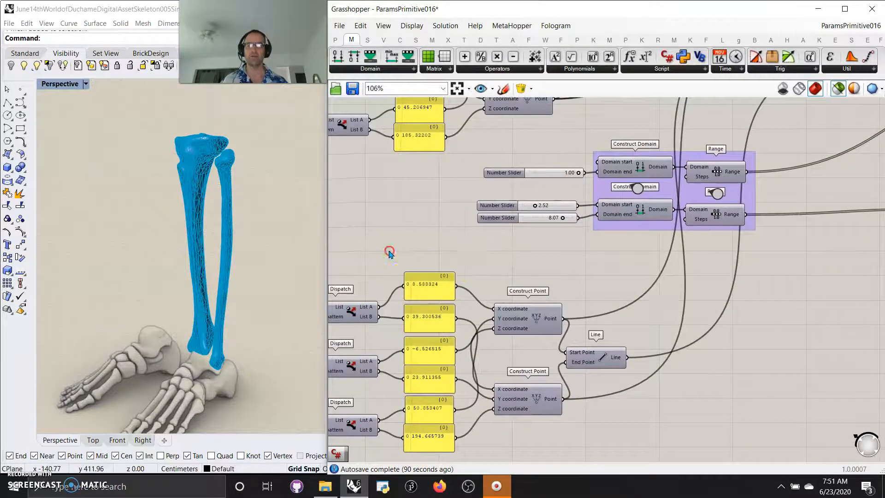
{"action": "right_click_drag", "start_coordinate": [384, 253], "coordinate": [751, 278]}
{"action": "right_click_drag", "start_coordinate": [484, 263], "coordinate": [679, 271]}
{"action": "right_click_drag", "start_coordinate": [486, 225], "coordinate": [516, 313]}
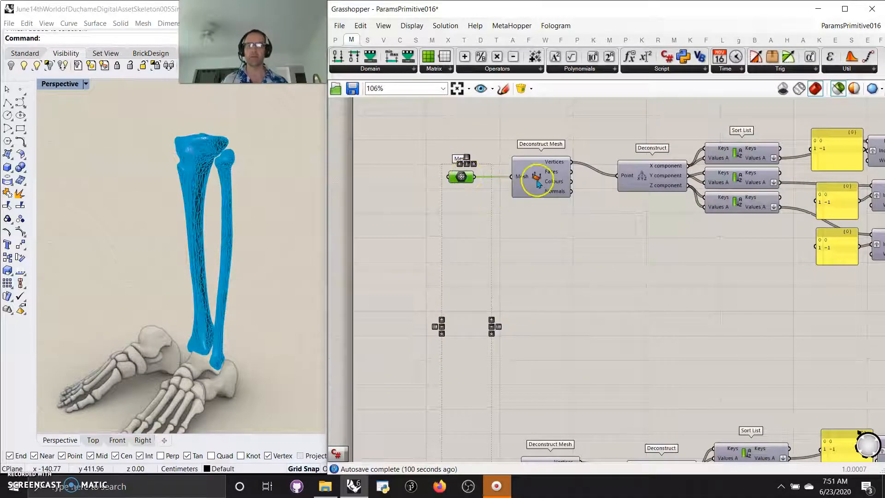
{"action": "right_click_drag", "start_coordinate": [741, 326], "coordinate": [512, 247]}
Inspect the lower Graph Mapper and preview the lower Pipe Variable's pipes by themselves.
{"action": "mouse_move", "coordinate": [718, 287]}
{"action": "right_mouse_down"}
{"action": "mouse_move", "coordinate": [602, 242]}
{"action": "mouse_move", "coordinate": [375, 217]}
{"action": "mouse_move", "coordinate": [654, 285]}
{"action": "mouse_move", "coordinate": [559, 344]}
{"action": "mouse_move", "coordinate": [570, 344]}
{"action": "right_mouse_up"}
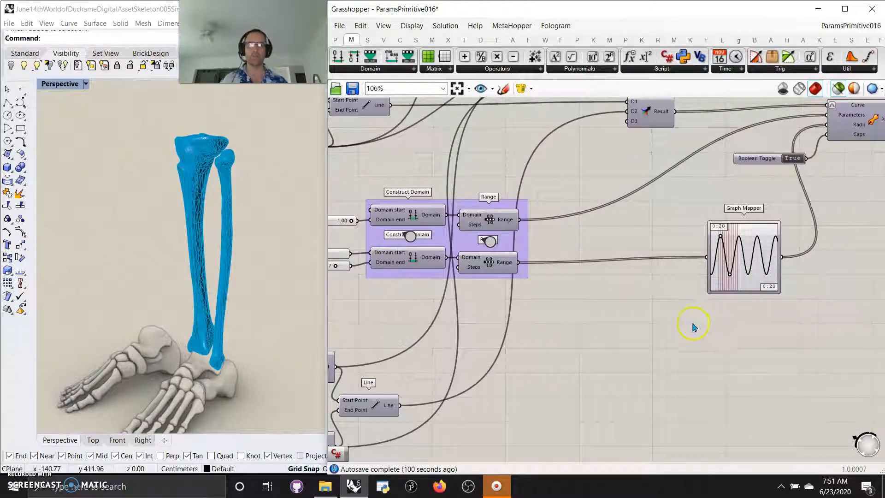
{"action": "right_click_drag", "start_coordinate": [694, 327], "coordinate": [579, 358]}
{"action": "left_click", "coordinate": [644, 286]}
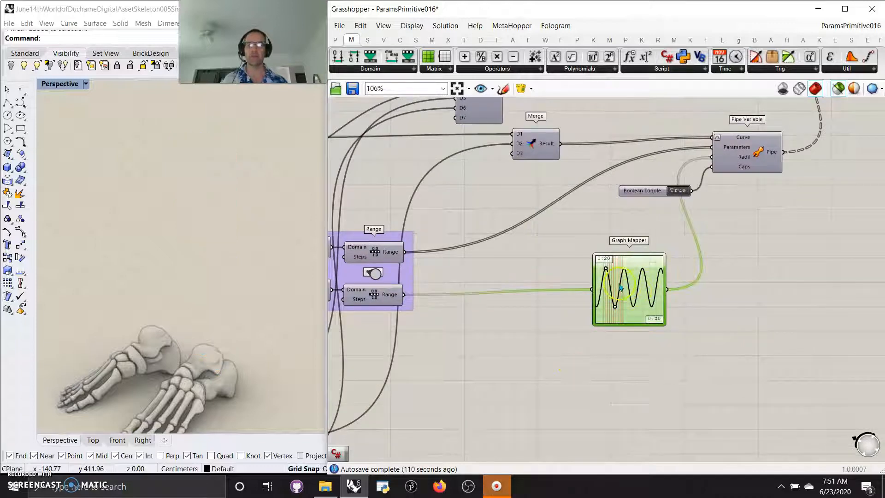
{"action": "left_click", "coordinate": [743, 171]}
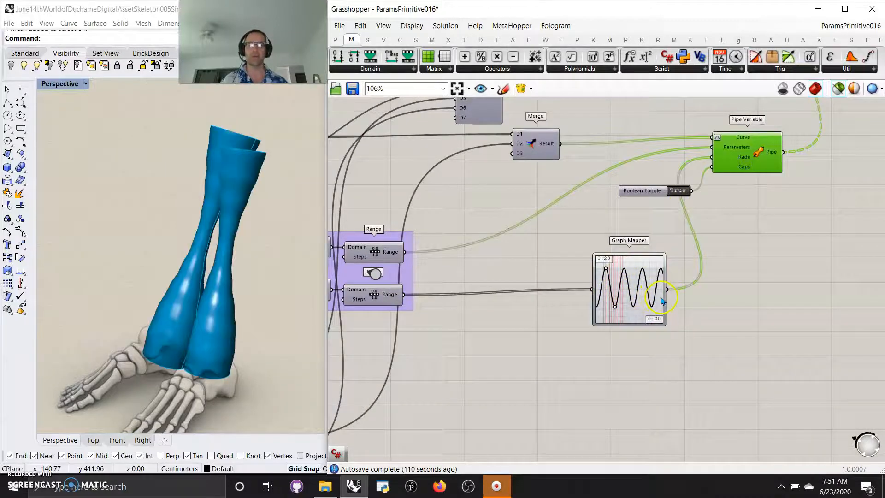
Switch the lower Graph Mapper to the Bezier graph type and bend its curve into a rising arc.
{"action": "right_click", "coordinate": [641, 309]}
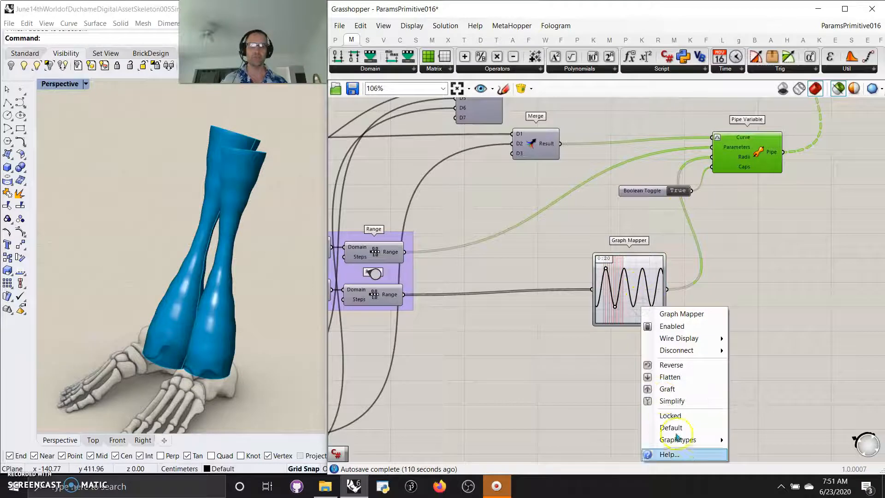
{"action": "mouse_move", "coordinate": [689, 443]}
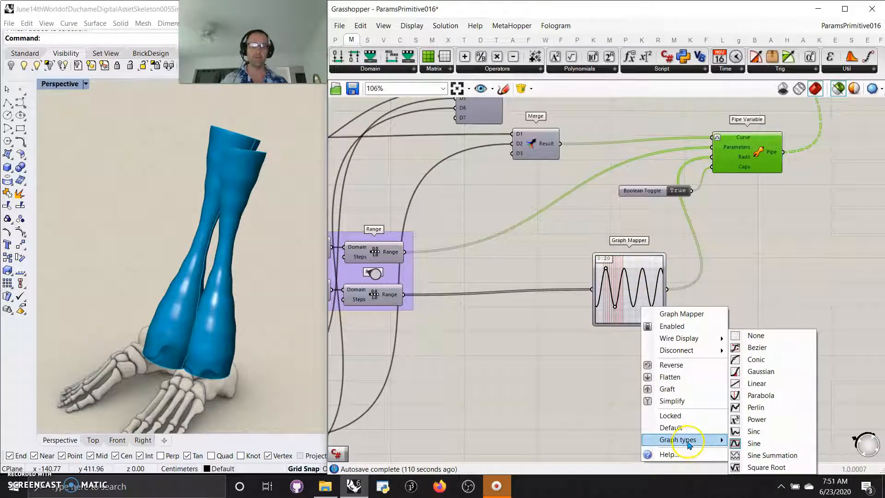
{"action": "left_click", "coordinate": [753, 353]}
{"action": "left_click_drag", "start_coordinate": [647, 276], "coordinate": [630, 272]}
{"action": "mouse_move", "coordinate": [613, 306]}
{"action": "left_mouse_down"}
{"action": "mouse_move", "coordinate": [595, 282]}
{"action": "mouse_move", "coordinate": [611, 292]}
{"action": "left_mouse_up"}
{"action": "mouse_move", "coordinate": [598, 325]}
{"action": "left_mouse_down"}
{"action": "mouse_move", "coordinate": [585, 278]}
{"action": "mouse_move", "coordinate": [596, 319]}
{"action": "left_mouse_up"}
Change the lower Graph Mapper to the Sine Summation graph type and reshape it into larger, rising waves.
{"action": "right_click", "coordinate": [619, 289]}
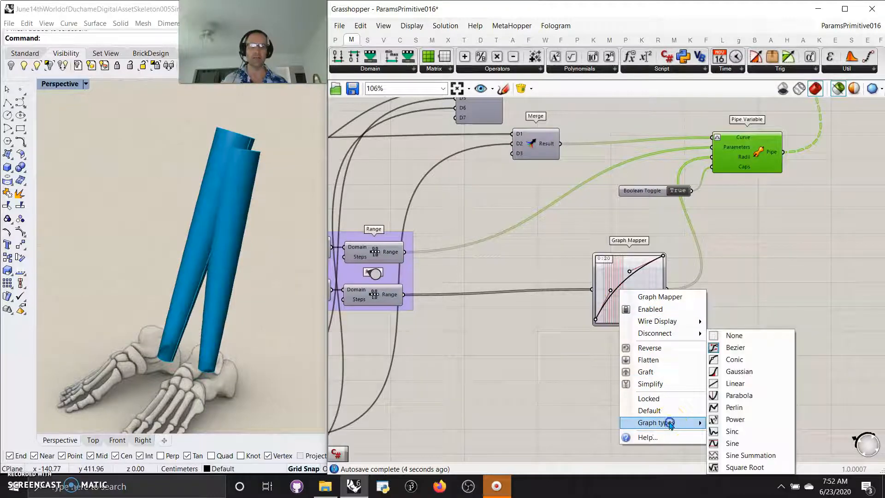
{"action": "mouse_move", "coordinate": [679, 420]}
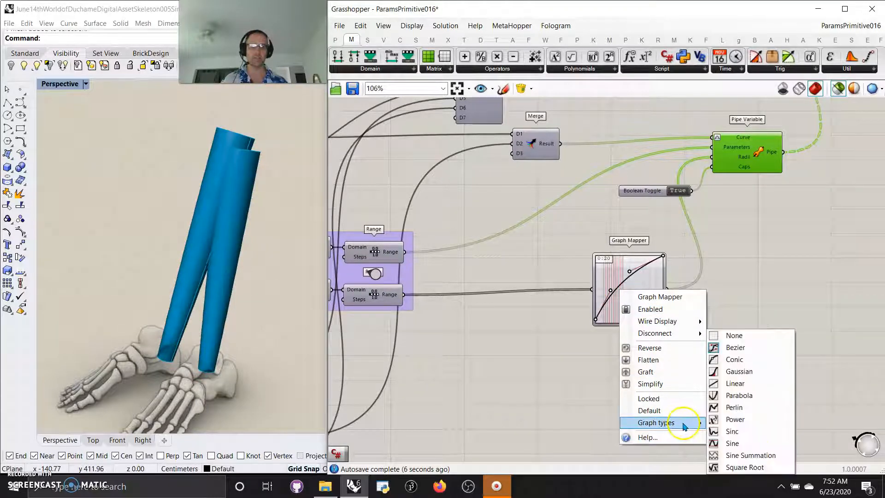
{"action": "left_click", "coordinate": [750, 455]}
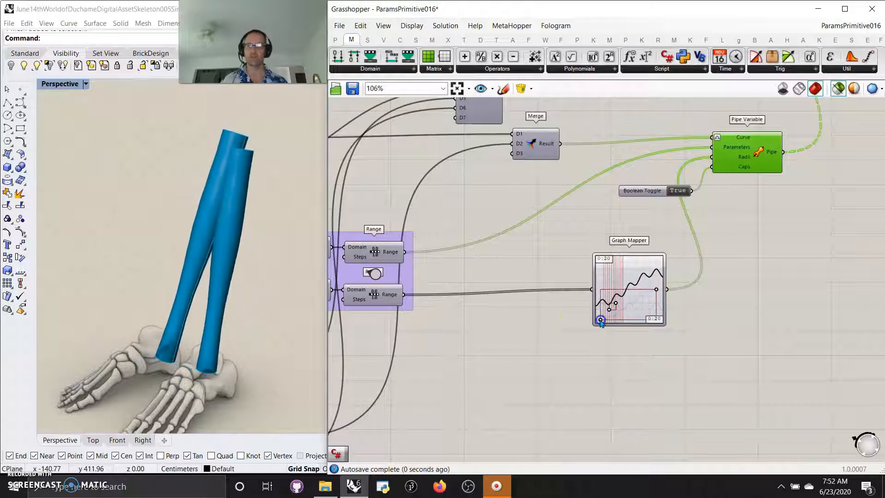
{"action": "mouse_move", "coordinate": [616, 304]}
{"action": "left_mouse_down"}
{"action": "mouse_move", "coordinate": [631, 289]}
{"action": "mouse_move", "coordinate": [599, 307]}
{"action": "mouse_move", "coordinate": [599, 290]}
{"action": "left_mouse_up"}
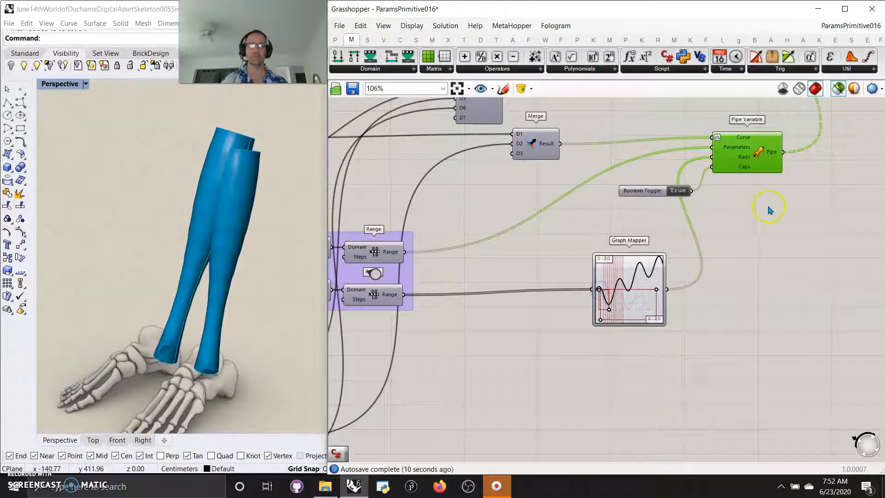
Preview the Mesh Sphere component on its own within the wider definition.
{"action": "scroll", "coordinate": [762, 230], "scroll_direction": "down", "scroll_amount": 5}
{"action": "right_click_drag", "start_coordinate": [780, 236], "coordinate": [619, 323]}
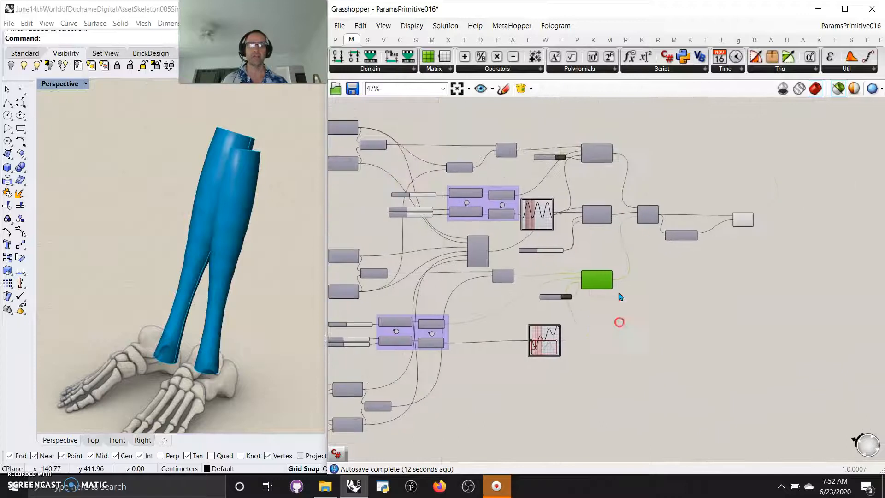
{"action": "left_click", "coordinate": [599, 219]}
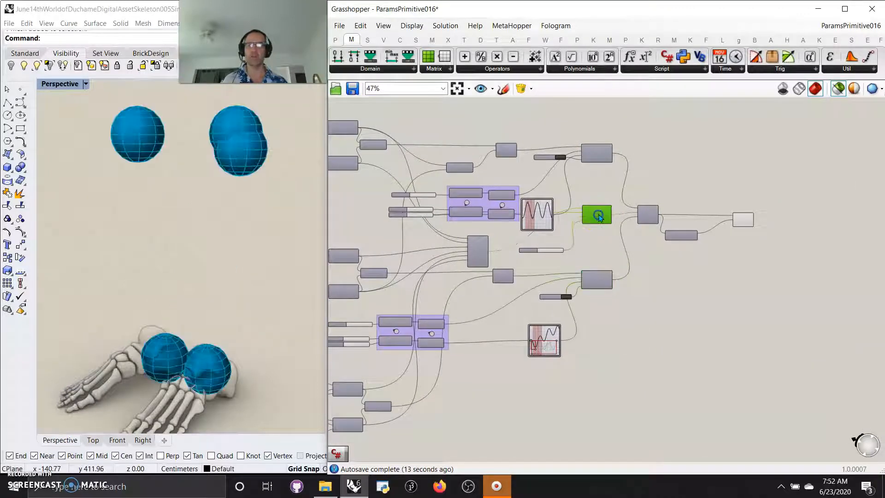
Preview the upper Pipe Variable by itself, followed by the Merge that collects all the pipes and joint spheres.
{"action": "left_click", "coordinate": [598, 156]}
{"action": "scroll", "coordinate": [579, 263], "scroll_direction": "down", "scroll_amount": 2}
{"action": "left_click_drag", "start_coordinate": [613, 303], "coordinate": [583, 171]}
{"action": "left_click", "coordinate": [629, 232]}
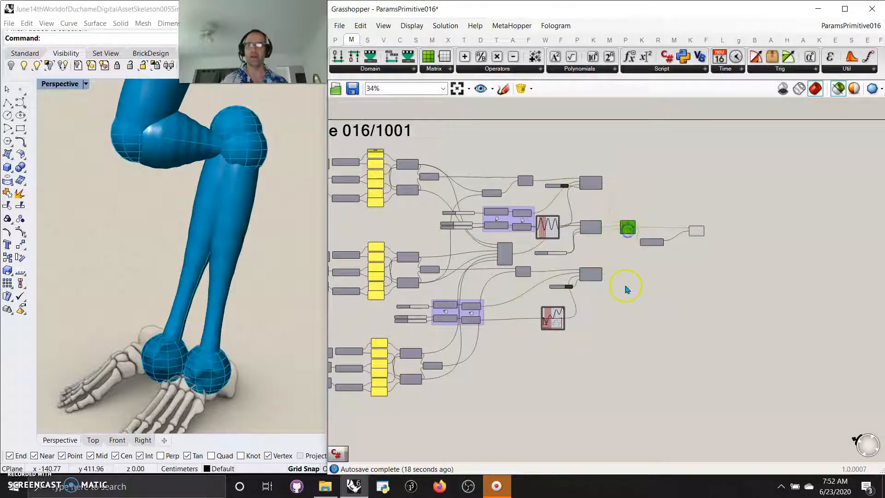
Preview the Mirror component's copied leg geometry, followed by the final Merge that combines both legs.
{"action": "scroll", "coordinate": [624, 286], "scroll_direction": "up", "scroll_amount": 3}
{"action": "scroll", "coordinate": [594, 281], "scroll_direction": "up", "scroll_amount": 4}
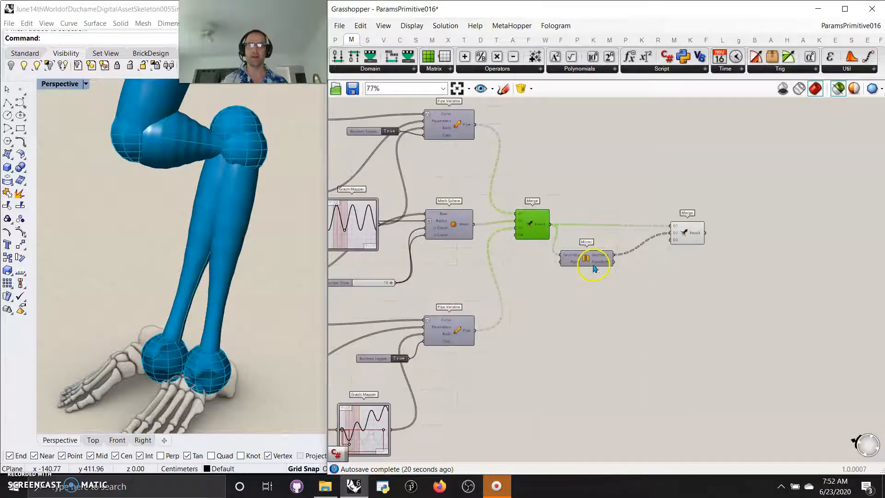
{"action": "left_click", "coordinate": [587, 262]}
{"action": "right_click_drag", "start_coordinate": [607, 307], "coordinate": [598, 358]}
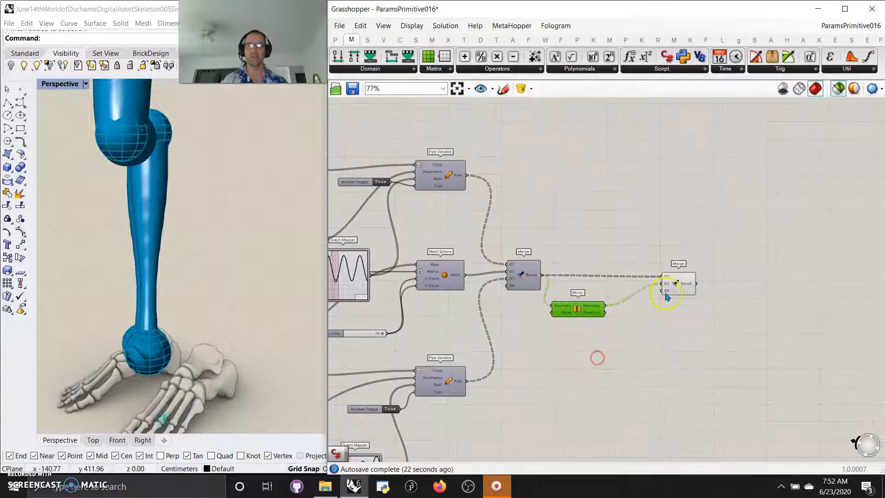
{"action": "left_click", "coordinate": [685, 283]}
{"action": "scroll", "coordinate": [520, 367], "scroll_direction": "down", "scroll_amount": 8}
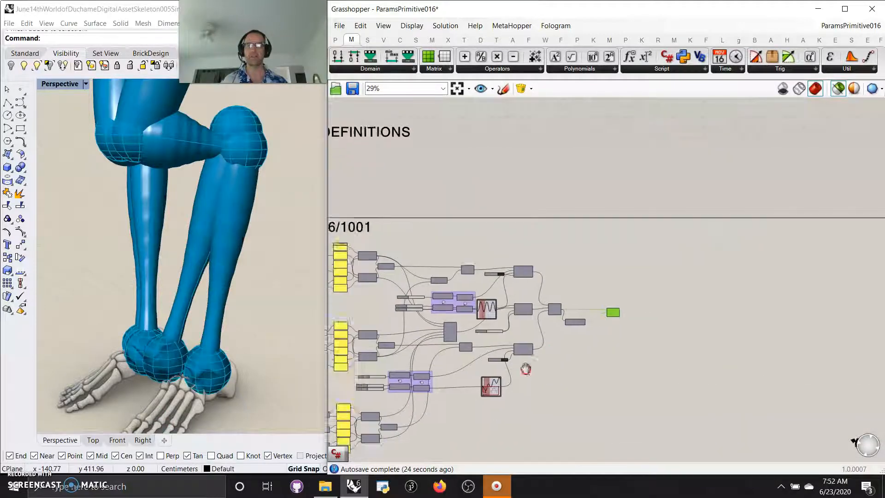
Group all the components of the three branches through to the Mirror component, leaving out the final Merge and the orange group.
{"action": "right_click_drag", "start_coordinate": [524, 368], "coordinate": [689, 302]}
{"action": "right_click_drag", "start_coordinate": [522, 299], "coordinate": [586, 299]}
{"action": "scroll", "coordinate": [586, 297], "scroll_direction": "down", "scroll_amount": 2}
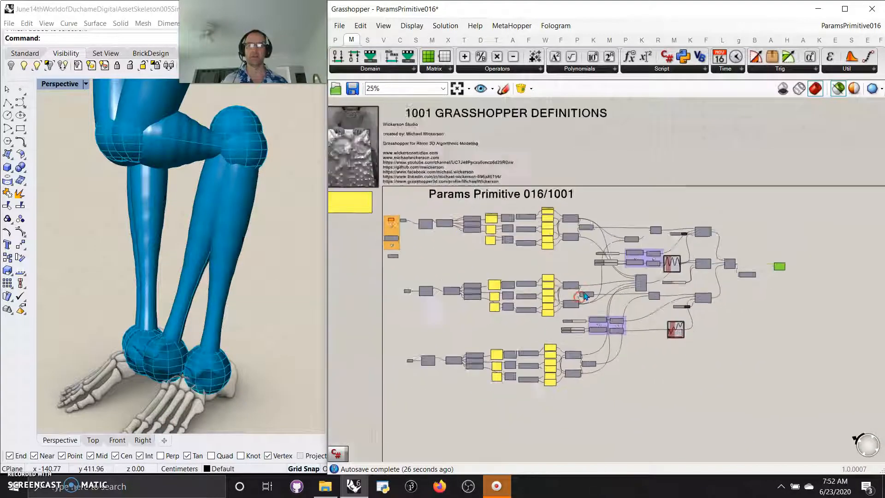
{"action": "left_click", "coordinate": [729, 396]}
{"action": "left_click_drag", "start_coordinate": [729, 396], "coordinate": [430, 221]}
{"action": "right_click", "coordinate": [452, 261]}
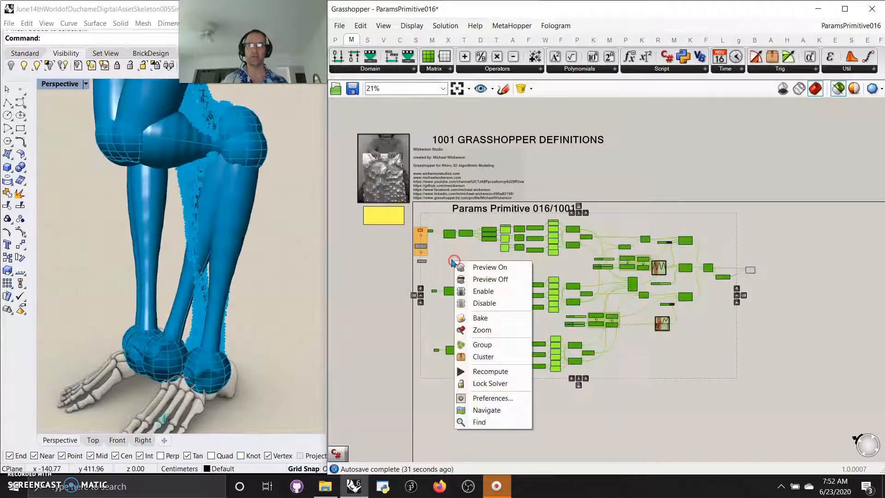
{"action": "left_click", "coordinate": [480, 349]}
Change the colour of the new large group to bright cyan.
{"action": "right_click", "coordinate": [664, 342]}
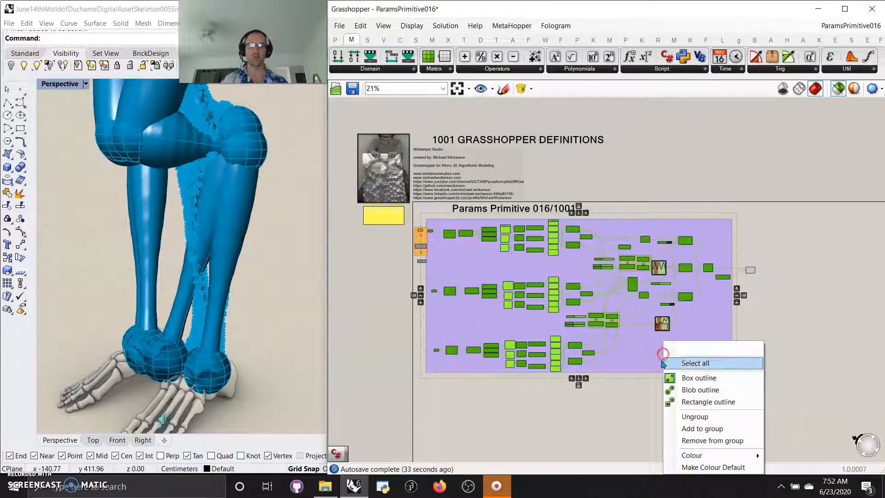
{"action": "mouse_move", "coordinate": [705, 459]}
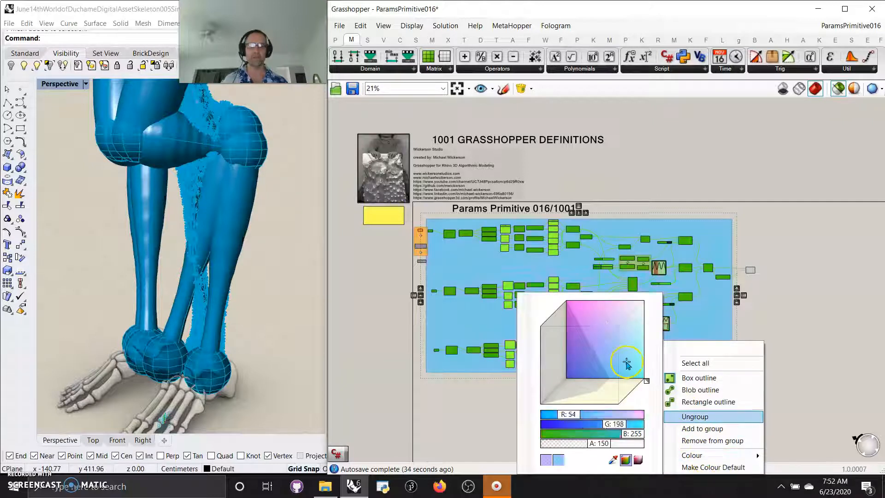
{"action": "left_click", "coordinate": [645, 379]}
{"action": "left_click", "coordinate": [792, 299]}
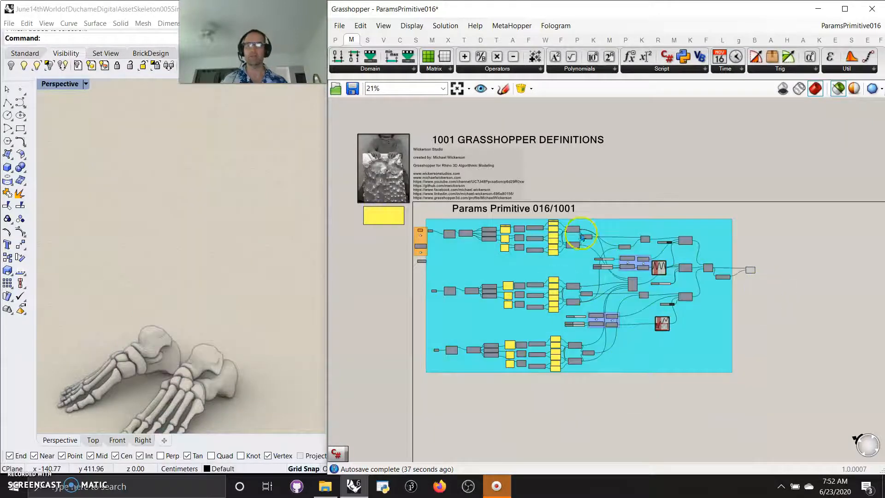
Preview the final Merge and examine the lower leg pipes and ankle spheres above the feet.
{"action": "left_click", "coordinate": [751, 271]}
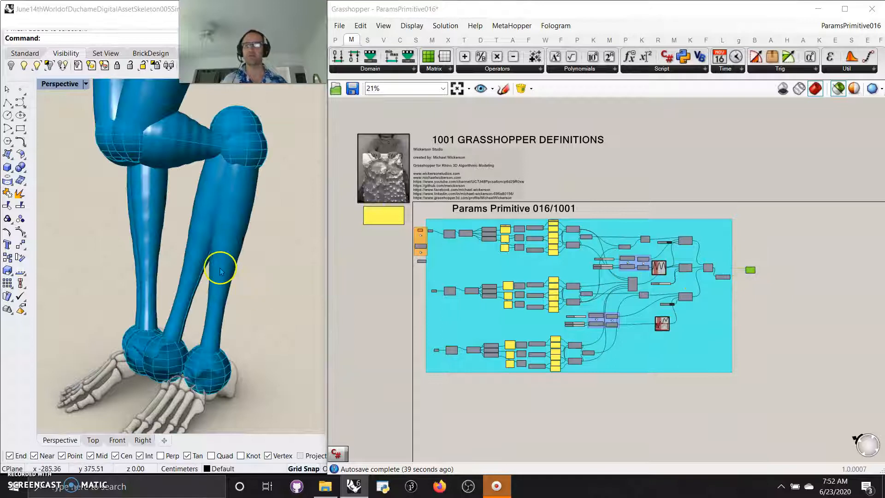
{"action": "scroll", "coordinate": [226, 282], "scroll_direction": "up", "scroll_amount": 4}
{"action": "right_click_drag", "start_coordinate": [237, 396], "coordinate": [227, 358]}
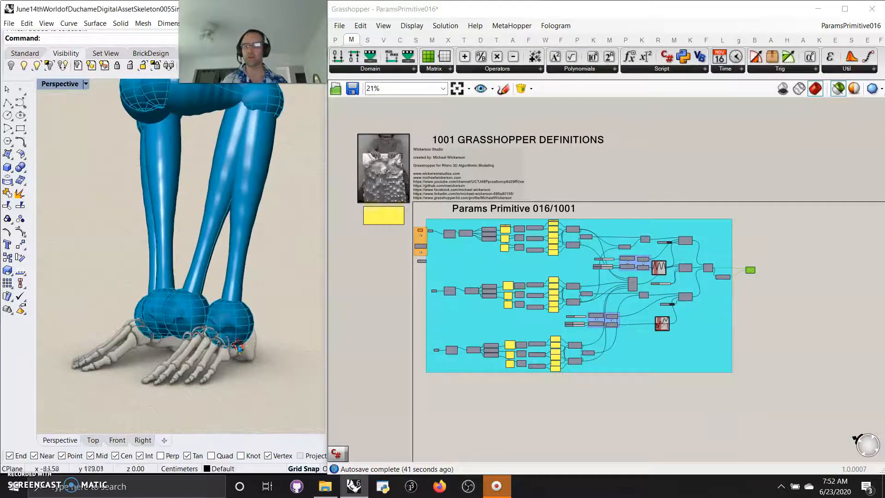
Pick out several bone meshes on both of the skeleton's feet, then clear the selection.
{"action": "left_click", "coordinate": [218, 363]}
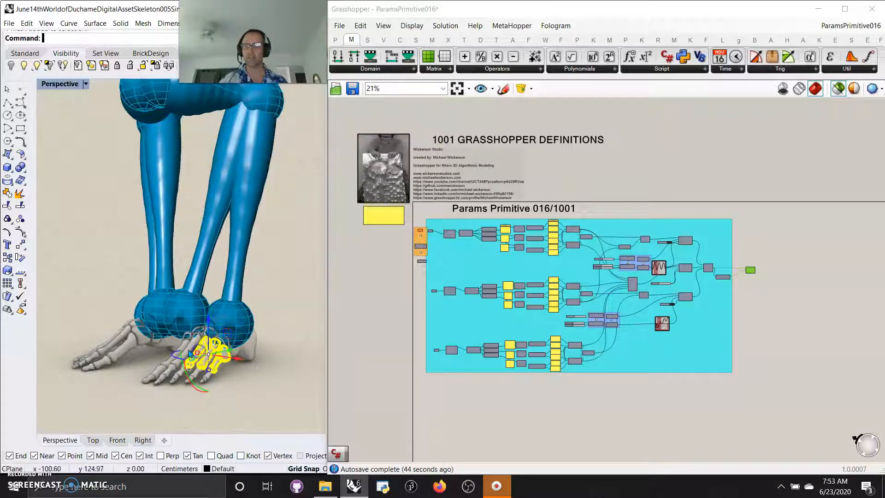
{"action": "left_click", "coordinate": [185, 350]}
{"action": "left_click", "coordinate": [192, 344]}
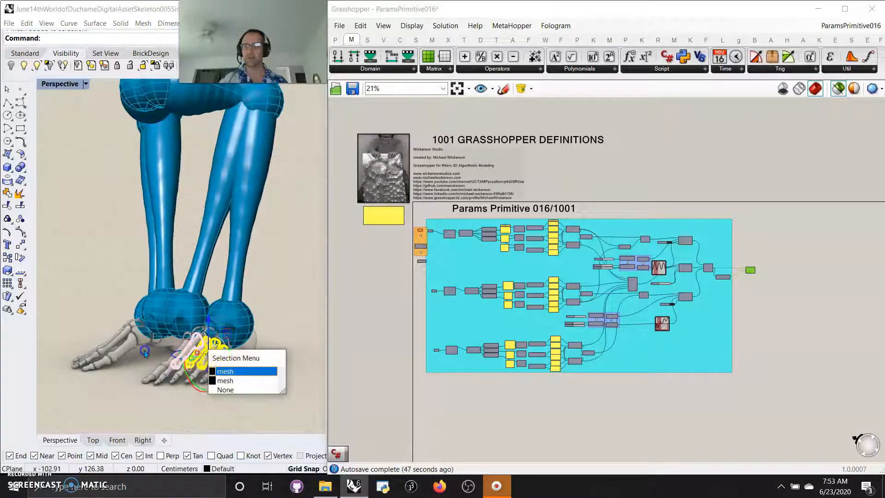
{"action": "left_click", "coordinate": [183, 352]}
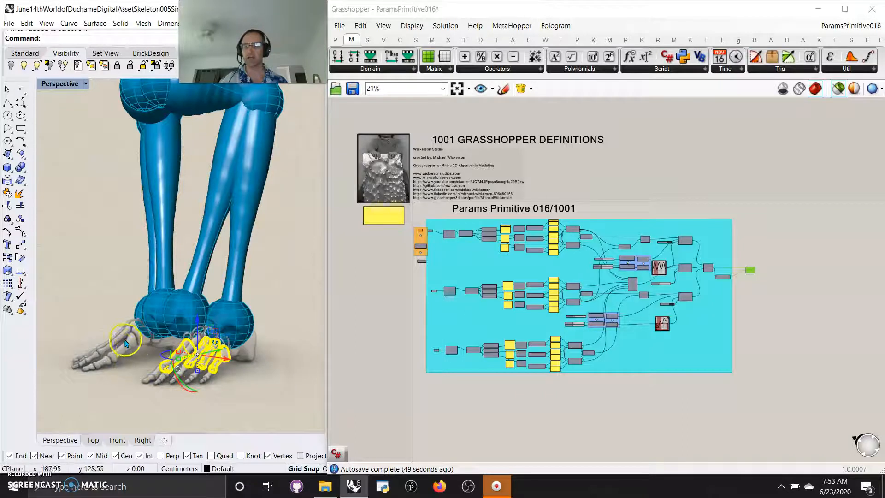
{"action": "left_click", "coordinate": [122, 348]}
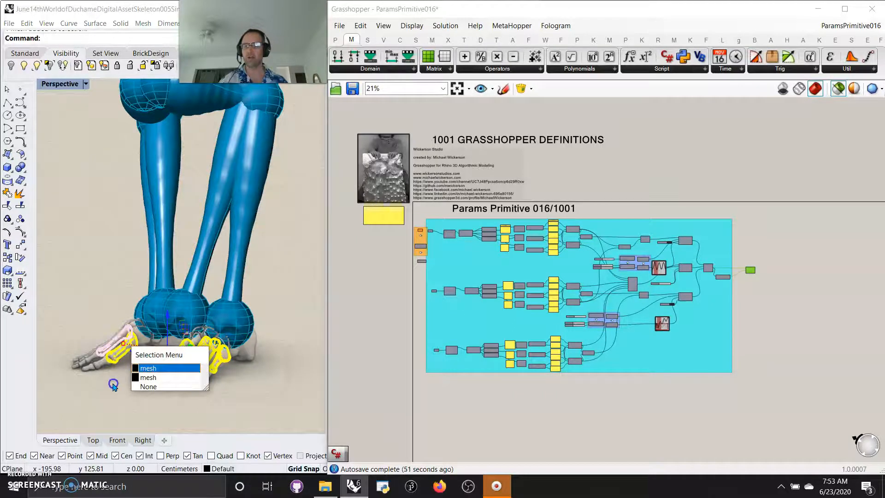
{"action": "left_click", "coordinate": [116, 397]}
{"action": "right_click_drag", "start_coordinate": [116, 396], "coordinate": [167, 405]}
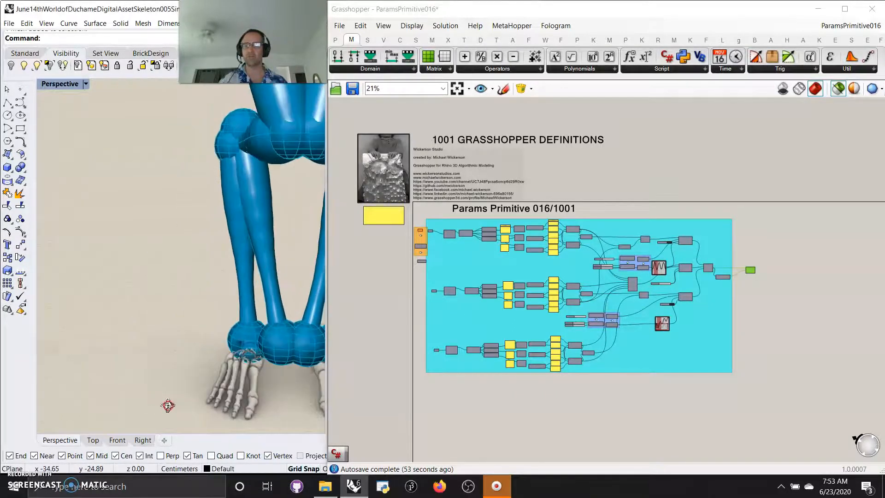
Highlight the forearm and upper arm bone meshes of one arm and view them on the full skeleton.
{"action": "scroll", "coordinate": [164, 373], "scroll_direction": "down", "scroll_amount": 12}
{"action": "right_click_drag", "start_coordinate": [208, 302], "coordinate": [163, 280]}
{"action": "scroll", "coordinate": [180, 265], "scroll_direction": "up", "scroll_amount": 6}
{"action": "left_click", "coordinate": [206, 201]}
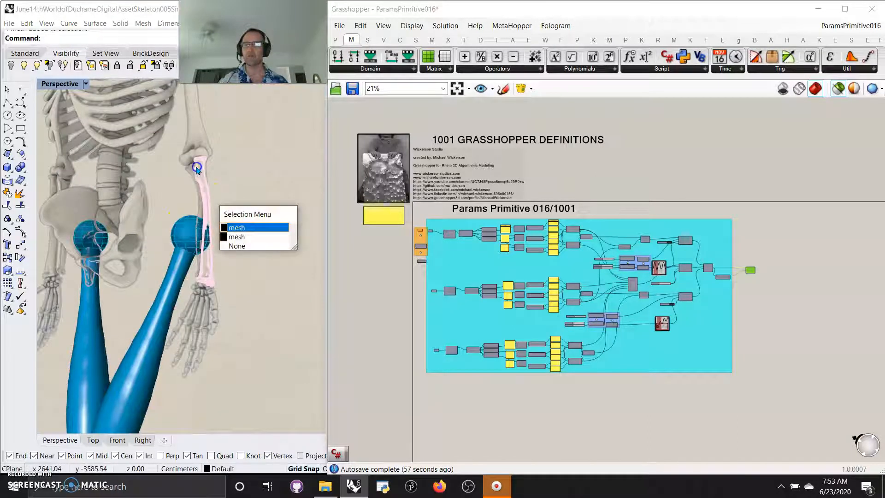
{"action": "left_click", "coordinate": [257, 226]}
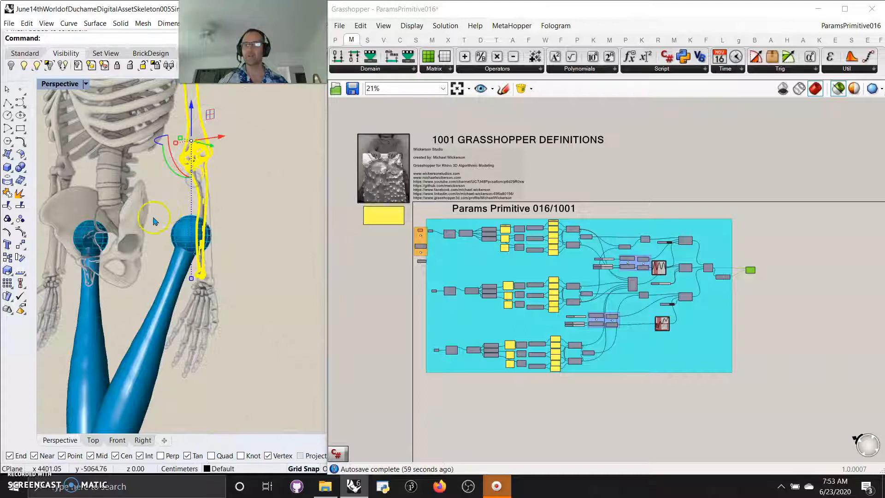
{"action": "scroll", "coordinate": [154, 221], "scroll_direction": "down", "scroll_amount": 8}
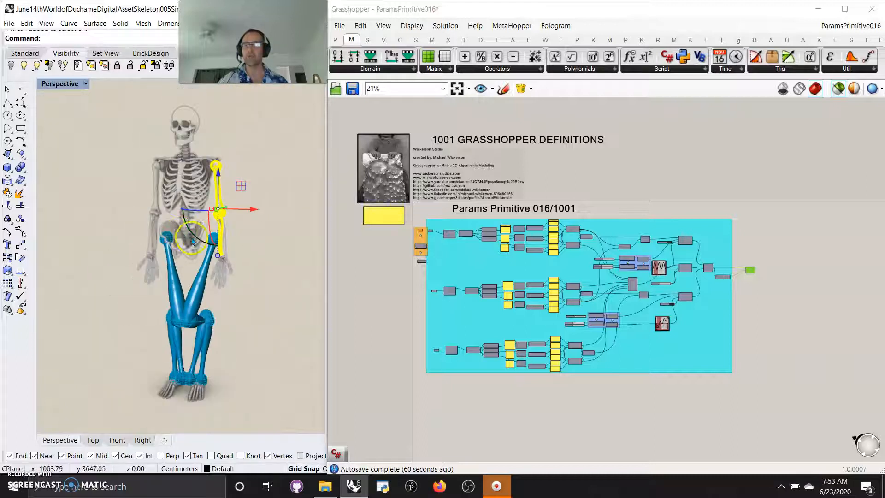
{"action": "scroll", "coordinate": [524, 317], "scroll_direction": "up", "scroll_amount": 2}
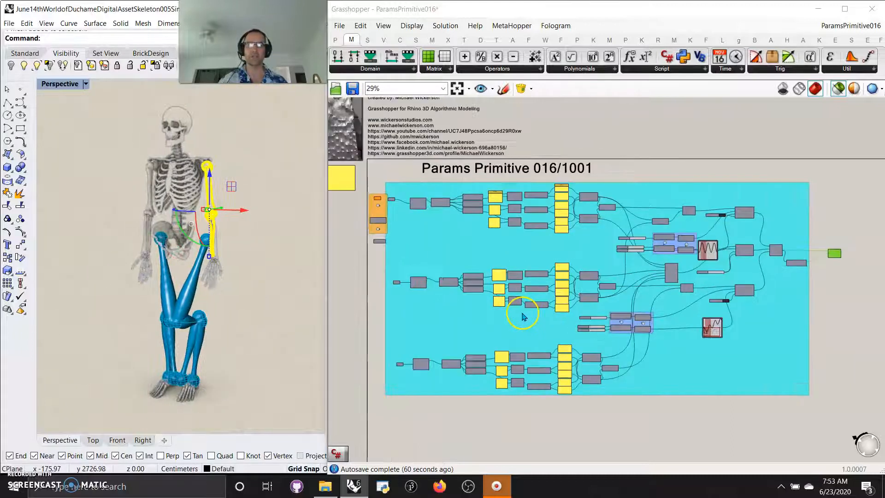
Jump from the orange group at the definition's start to the upper Construct Domain and Range group.
{"action": "scroll", "coordinate": [524, 317], "scroll_direction": "up", "scroll_amount": 3}
{"action": "scroll", "coordinate": [490, 316], "scroll_direction": "down", "scroll_amount": 3}
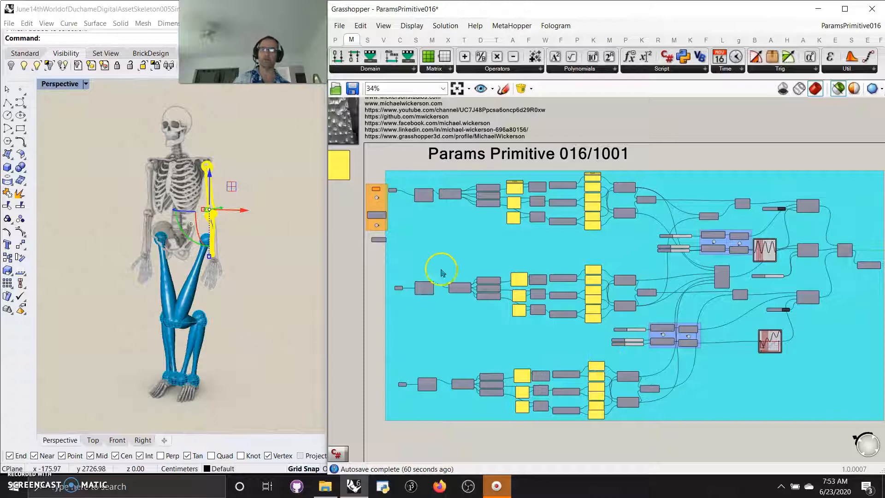
{"action": "left_click", "coordinate": [379, 203]}
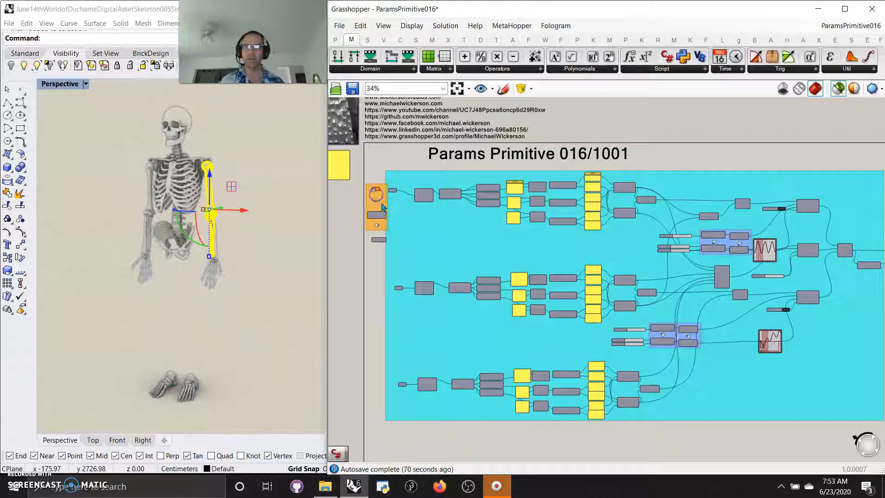
{"action": "scroll", "coordinate": [374, 205], "scroll_direction": "up", "scroll_amount": 4}
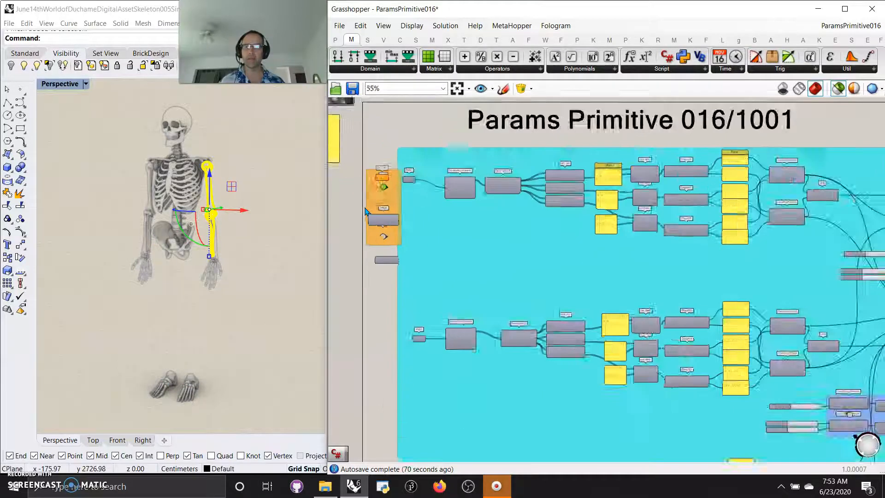
{"action": "scroll", "coordinate": [390, 180], "scroll_direction": "up", "scroll_amount": 3}
{"action": "left_click", "coordinate": [390, 180]}
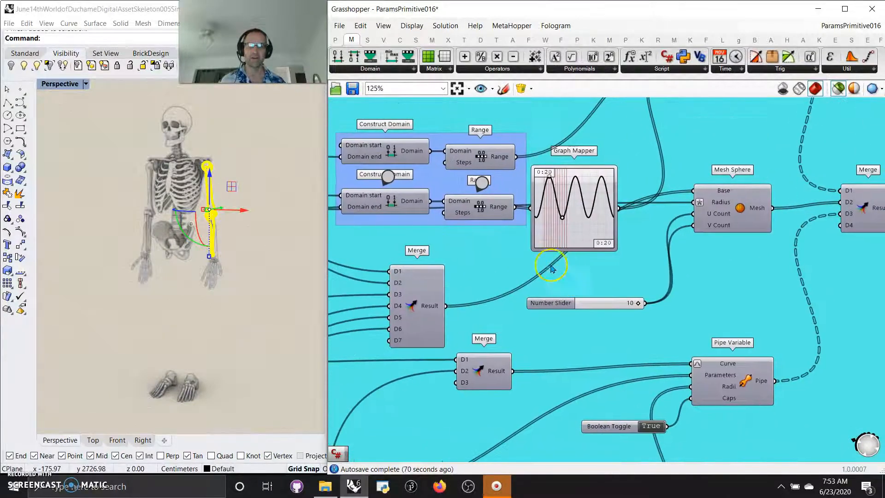
Follow the Jump markers between the upper and lower Construct Domain and Range groups and review their surrounding wiring.
{"action": "left_click", "coordinate": [482, 183]}
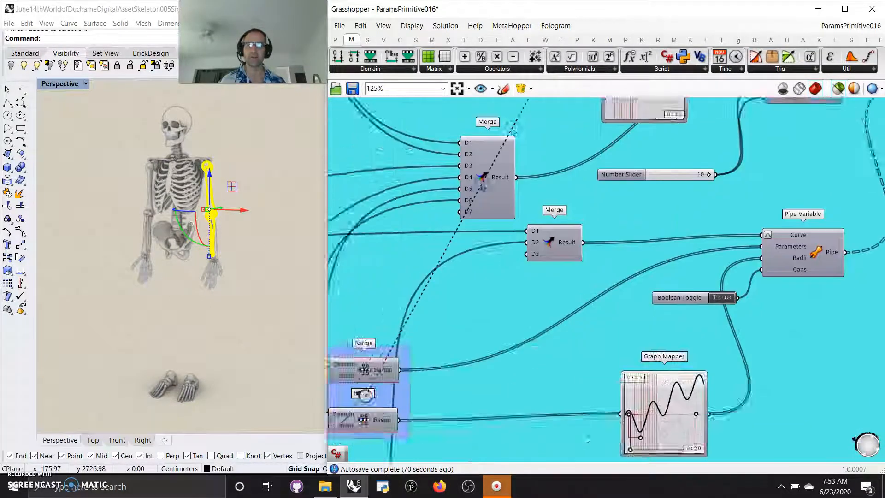
{"action": "left_click", "coordinate": [482, 184]}
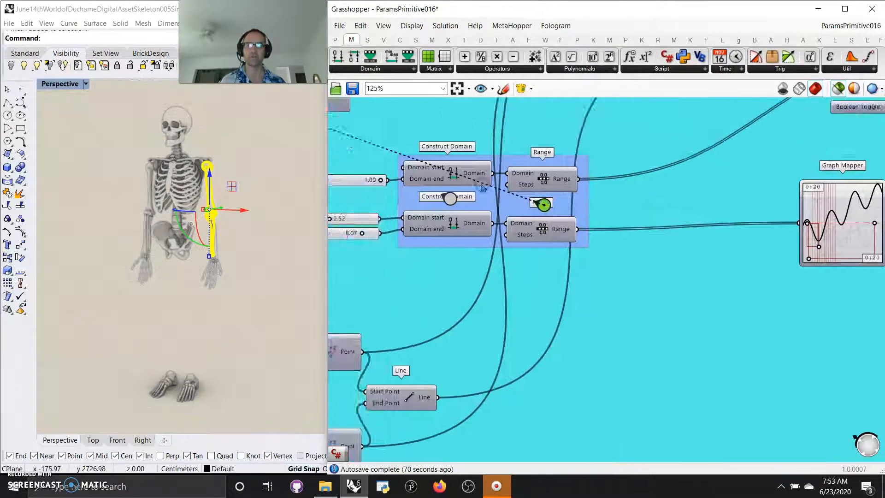
{"action": "left_click_drag", "start_coordinate": [482, 186], "coordinate": [484, 181]}
{"action": "right_click_drag", "start_coordinate": [703, 267], "coordinate": [628, 249]}
{"action": "left_click", "coordinate": [395, 164]}
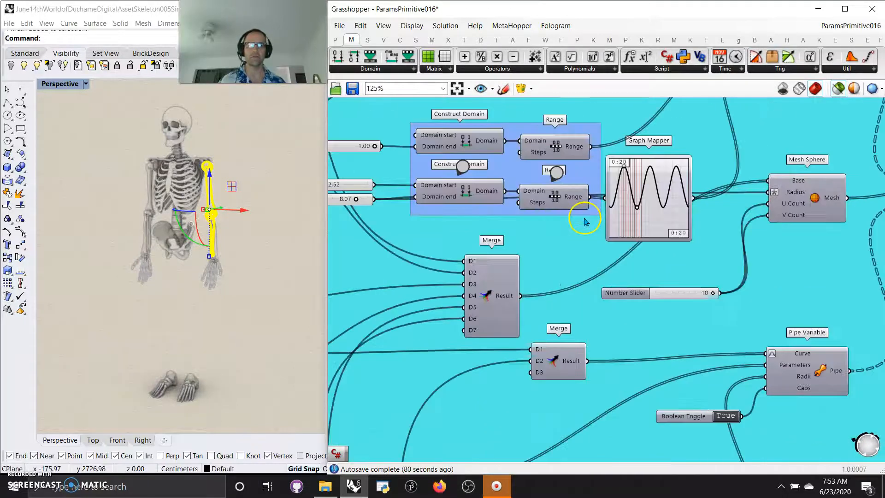
{"action": "right_click_drag", "start_coordinate": [406, 256], "coordinate": [530, 306]}
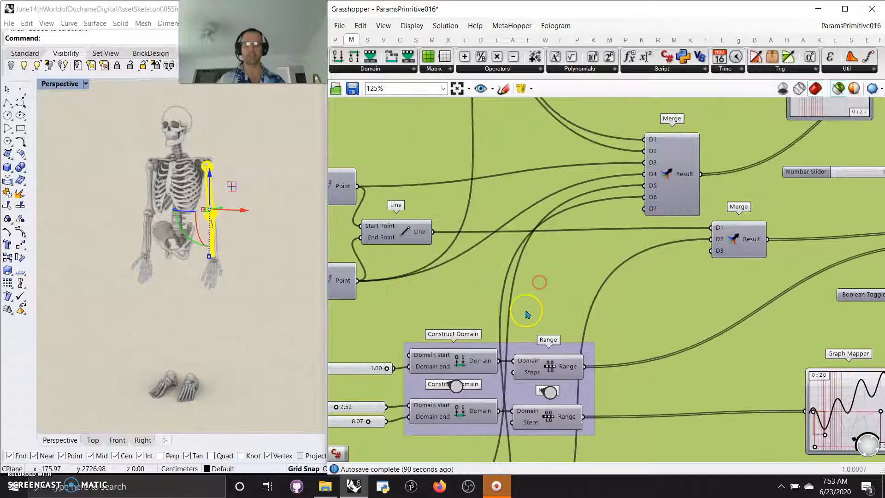
{"action": "scroll", "coordinate": [530, 306], "scroll_direction": "down", "scroll_amount": 3}
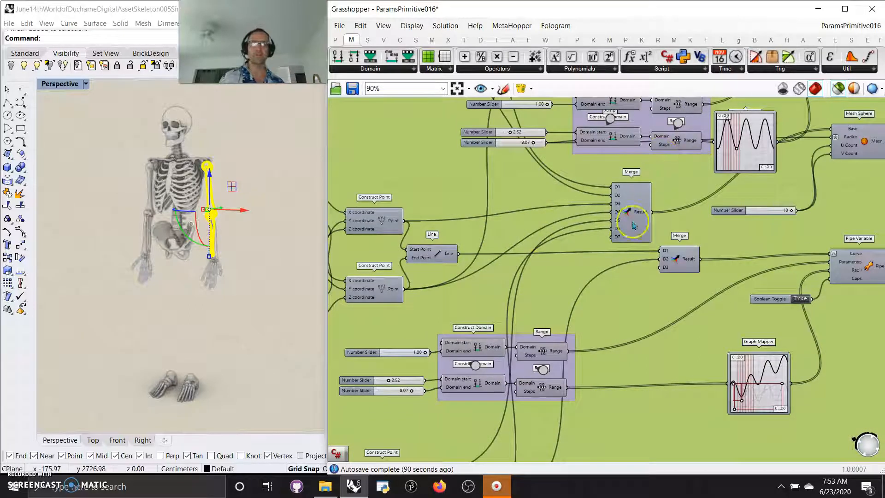
{"action": "scroll", "coordinate": [578, 295], "scroll_direction": "down", "scroll_amount": 4}
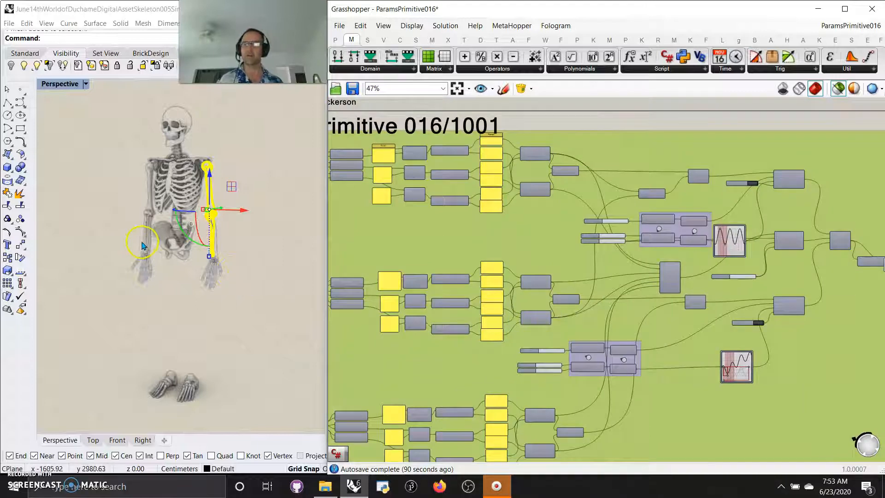
Deselect the arm bone meshes, preview the final Merge, and examine the leg pipes and hip spheres from several angles.
{"action": "left_click", "coordinate": [180, 308]}
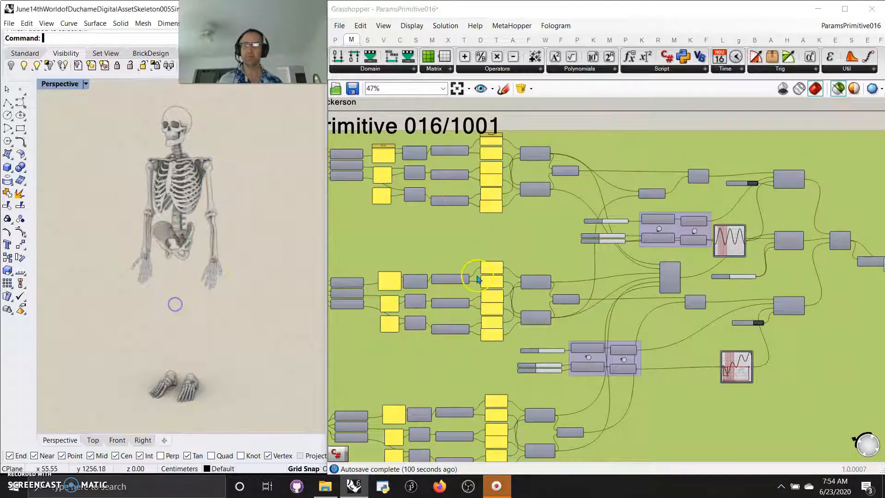
{"action": "scroll", "coordinate": [613, 309], "scroll_direction": "down", "scroll_amount": 3}
{"action": "left_click", "coordinate": [742, 280]}
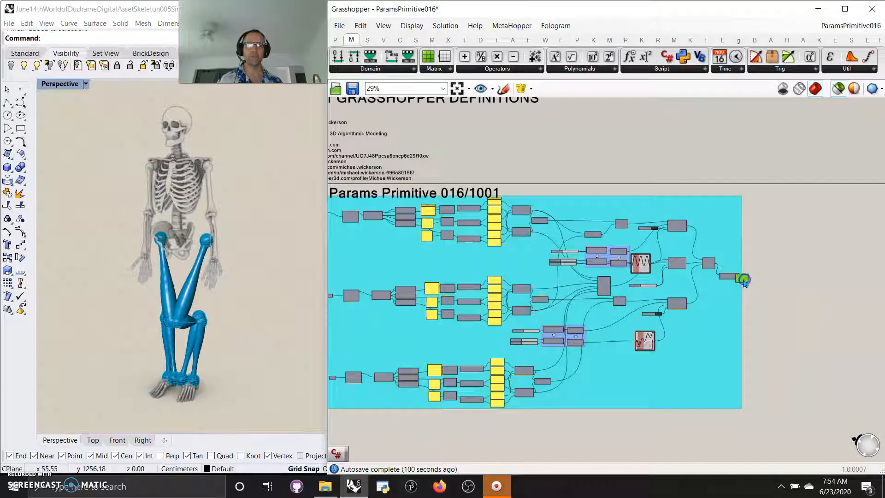
{"action": "right_click_drag", "start_coordinate": [234, 336], "coordinate": [191, 323]}
{"action": "mouse_move", "coordinate": [146, 241]}
{"action": "right_mouse_down"}
{"action": "mouse_move", "coordinate": [156, 261]}
{"action": "mouse_move", "coordinate": [152, 235]}
{"action": "mouse_move", "coordinate": [166, 228]}
{"action": "right_mouse_up"}
{"action": "scroll", "coordinate": [163, 267], "scroll_direction": "up", "scroll_amount": 3}
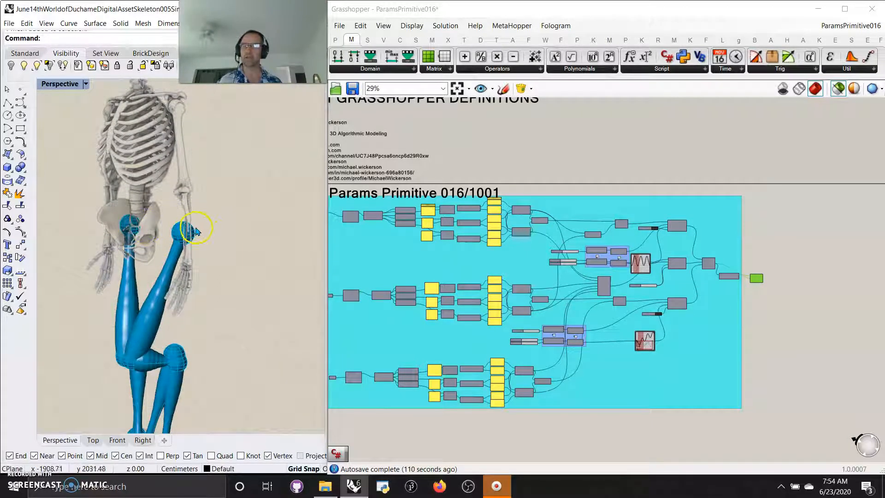
{"action": "mouse_move", "coordinate": [213, 270]}
{"action": "right_mouse_down"}
{"action": "mouse_move", "coordinate": [189, 257]}
{"action": "mouse_move", "coordinate": [158, 269]}
{"action": "mouse_move", "coordinate": [193, 251]}
{"action": "mouse_move", "coordinate": [243, 271]}
{"action": "right_mouse_up"}
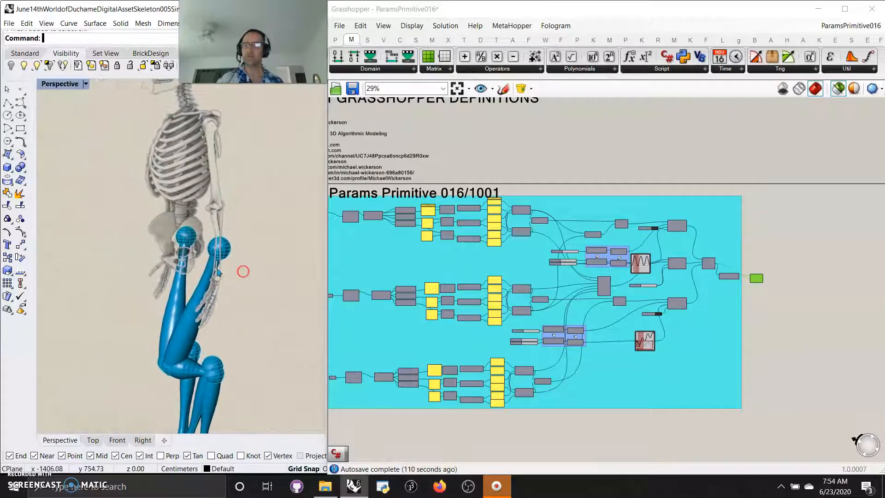
{"action": "scroll", "coordinate": [201, 289], "scroll_direction": "up", "scroll_amount": 3}
{"action": "mouse_move", "coordinate": [201, 290]}
{"action": "right_mouse_down"}
{"action": "mouse_move", "coordinate": [182, 297]}
{"action": "mouse_move", "coordinate": [199, 306]}
{"action": "right_mouse_up"}
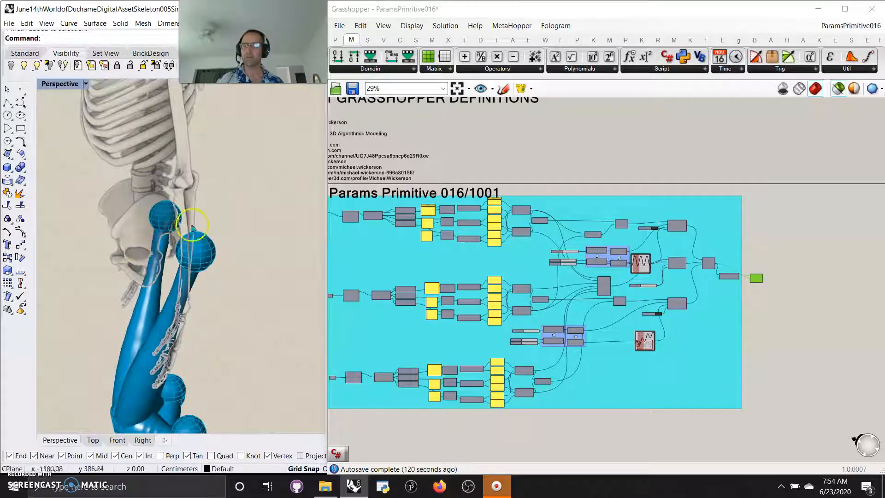
Examine the hip spheres and thigh pipes against the pelvis from the side and front, up to the full skeleton.
{"action": "right_click_drag", "start_coordinate": [256, 295], "coordinate": [247, 256]}
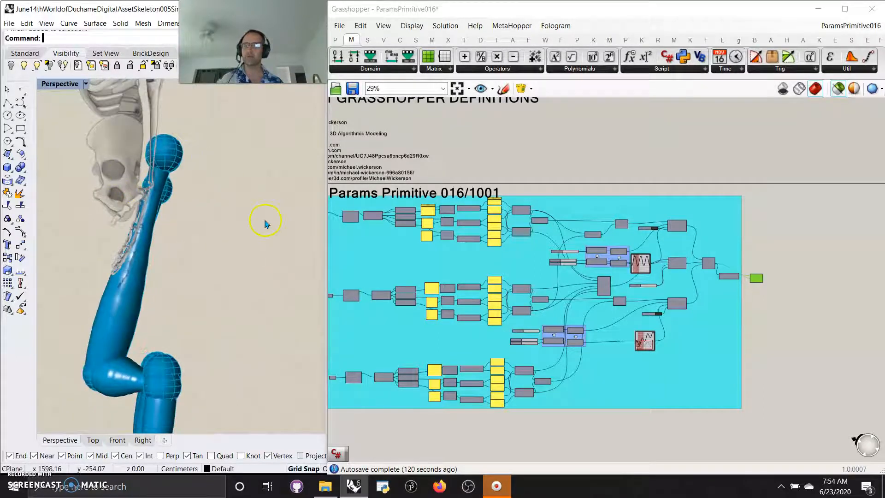
{"action": "mouse_move", "coordinate": [245, 157]}
{"action": "right_mouse_down"}
{"action": "mouse_move", "coordinate": [235, 198]}
{"action": "mouse_move", "coordinate": [208, 246]}
{"action": "mouse_move", "coordinate": [226, 202]}
{"action": "right_mouse_up"}
{"action": "scroll", "coordinate": [208, 246], "scroll_direction": "down", "scroll_amount": 11}
{"action": "scroll", "coordinate": [215, 237], "scroll_direction": "up", "scroll_amount": 6}
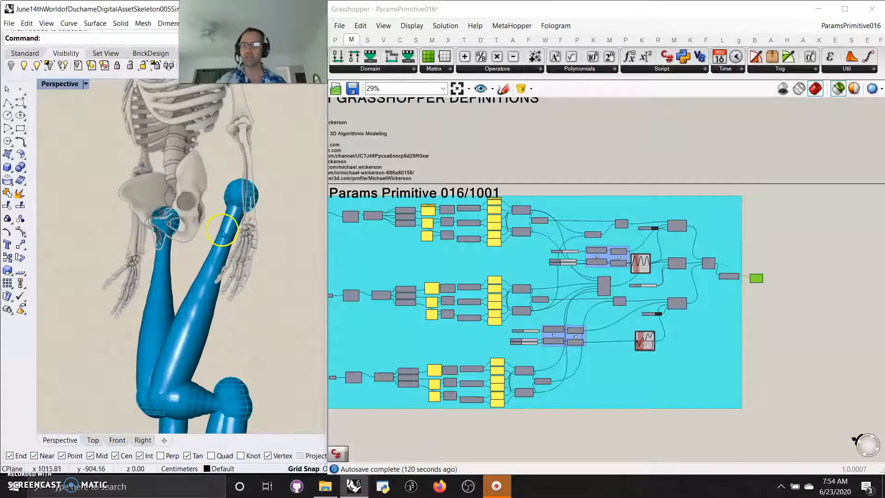
{"action": "scroll", "coordinate": [215, 238], "scroll_direction": "down", "scroll_amount": 5}
{"action": "mouse_move", "coordinate": [214, 238]}
{"action": "right_mouse_down"}
{"action": "mouse_move", "coordinate": [196, 261]}
{"action": "mouse_move", "coordinate": [175, 261]}
{"action": "mouse_move", "coordinate": [233, 278]}
{"action": "right_mouse_up"}
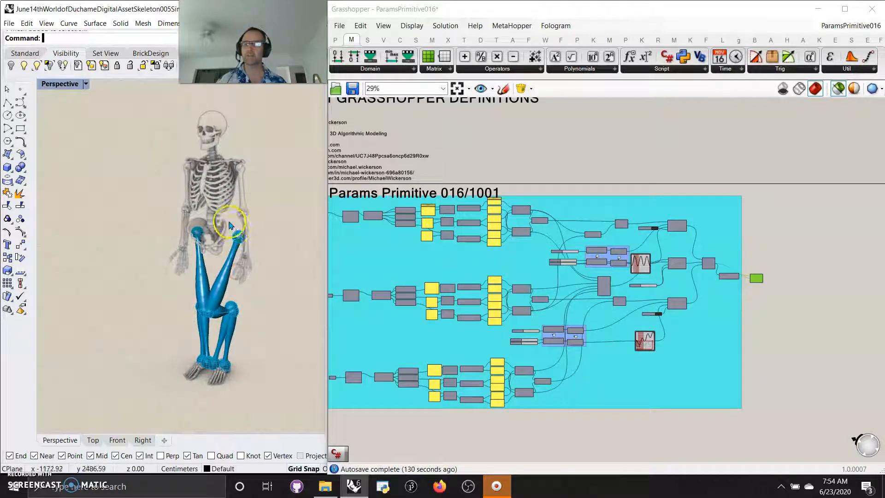
{"action": "scroll", "coordinate": [226, 217], "scroll_direction": "up", "scroll_amount": 2}
Show the skeleton and leg pipes in the Shaded and Rendered display modes.
{"action": "left_click", "coordinate": [86, 84]}
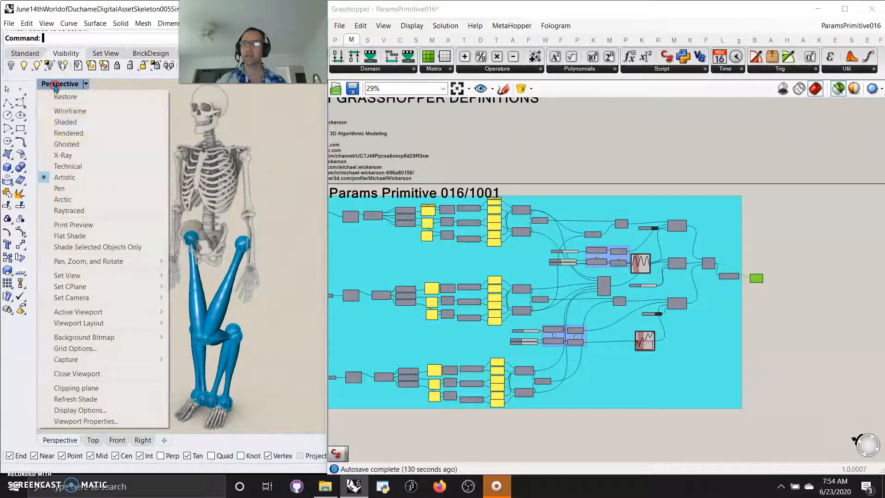
{"action": "left_click", "coordinate": [66, 122]}
{"action": "left_click", "coordinate": [73, 84]}
{"action": "left_click", "coordinate": [69, 133]}
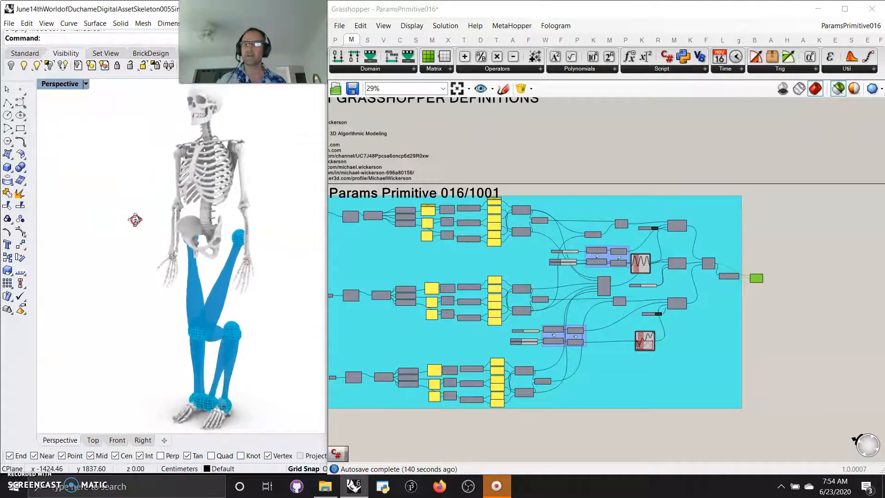
Show the Perspective view in the Pen display mode and inspect the skeleton with its leg pipes.
{"action": "left_click", "coordinate": [61, 84]}
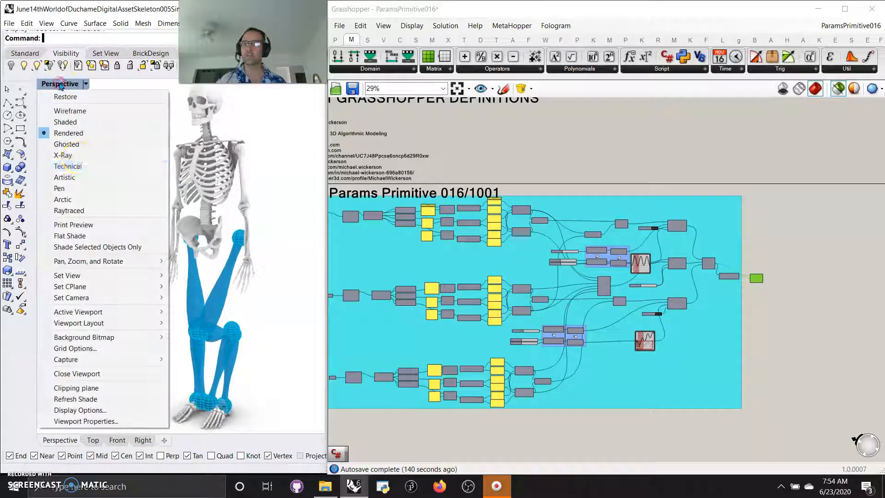
{"action": "left_click", "coordinate": [59, 189]}
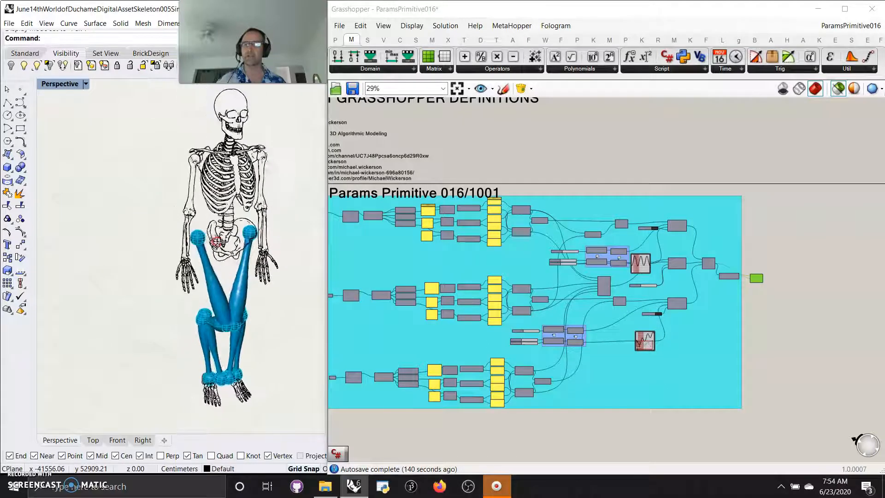
{"action": "right_click_drag", "start_coordinate": [129, 248], "coordinate": [137, 207]}
{"action": "left_click", "coordinate": [59, 84]}
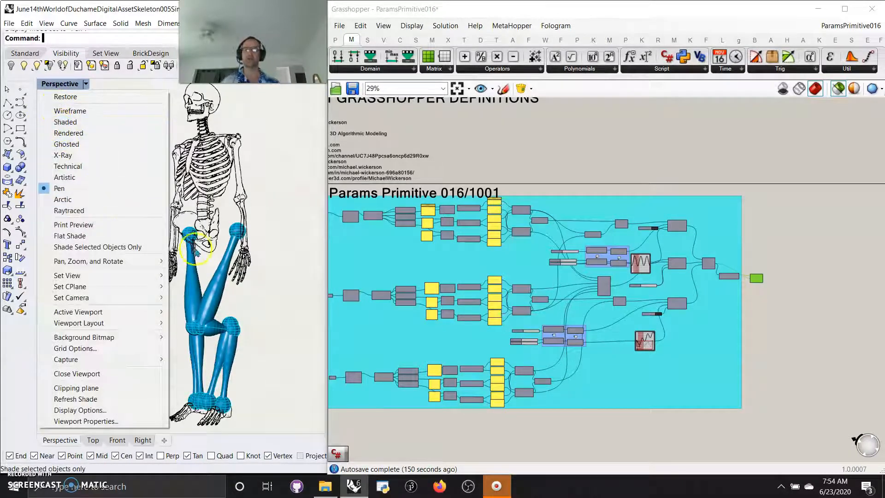
{"action": "left_click", "coordinate": [270, 297]}
Preview the leg lines by selecting the components after the yellow panels, and the full pipes by selecting all components downstream.
{"action": "scroll", "coordinate": [554, 245], "scroll_direction": "up", "scroll_amount": 2}
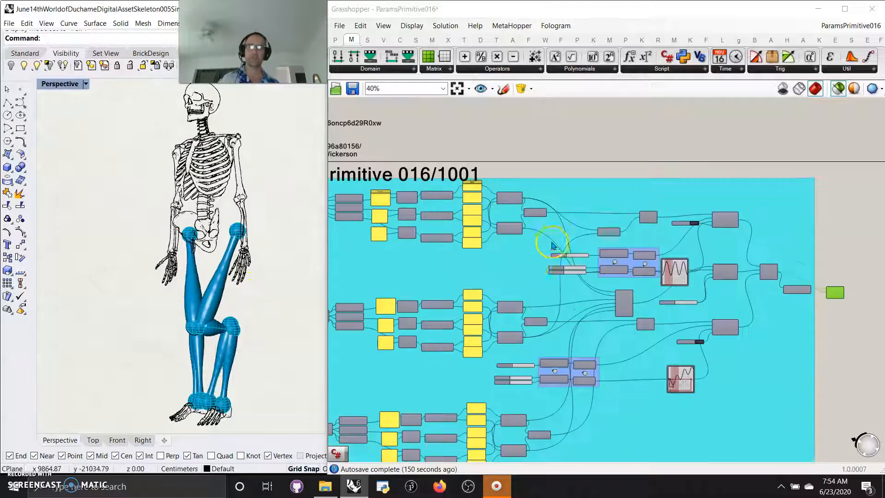
{"action": "scroll", "coordinate": [528, 268], "scroll_direction": "down", "scroll_amount": 3}
{"action": "left_click_drag", "start_coordinate": [528, 415], "coordinate": [510, 216]}
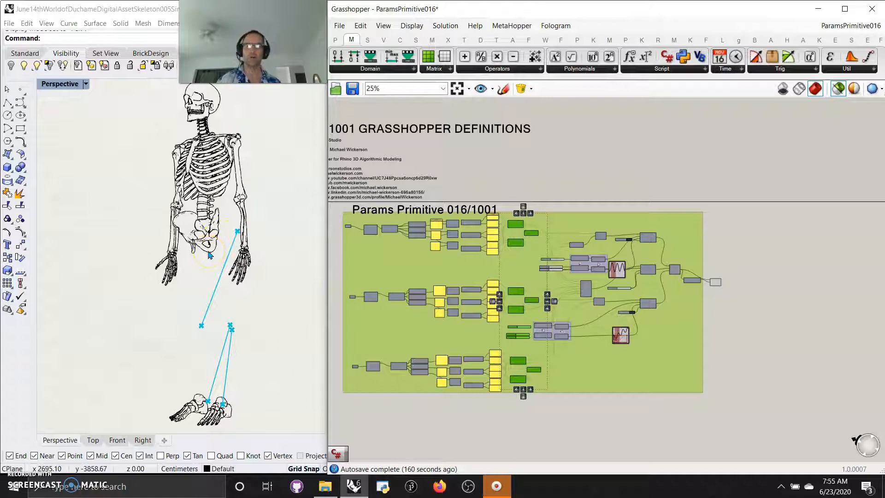
{"action": "scroll", "coordinate": [216, 240], "scroll_direction": "up", "scroll_amount": 3}
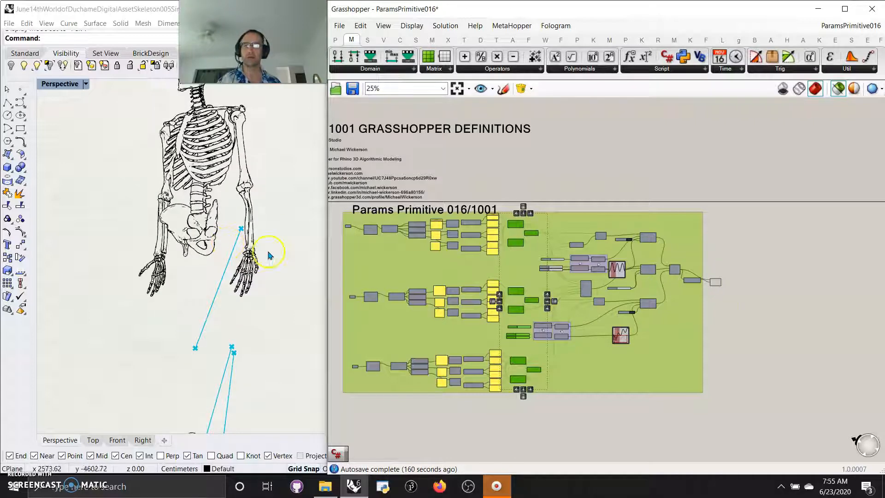
{"action": "left_click_drag", "start_coordinate": [766, 405], "coordinate": [540, 207]}
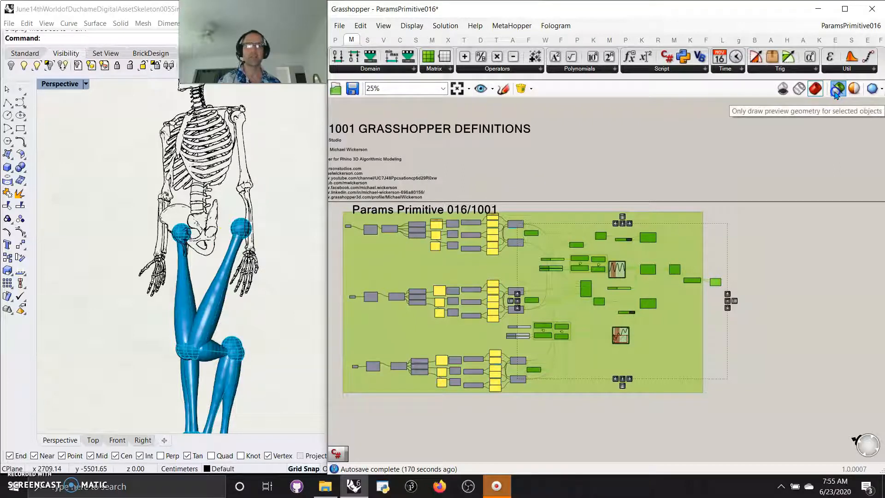
Set the Perspective view to the Technical display mode and examine the leg pipes and spheres on the full skeleton.
{"action": "left_click", "coordinate": [69, 84]}
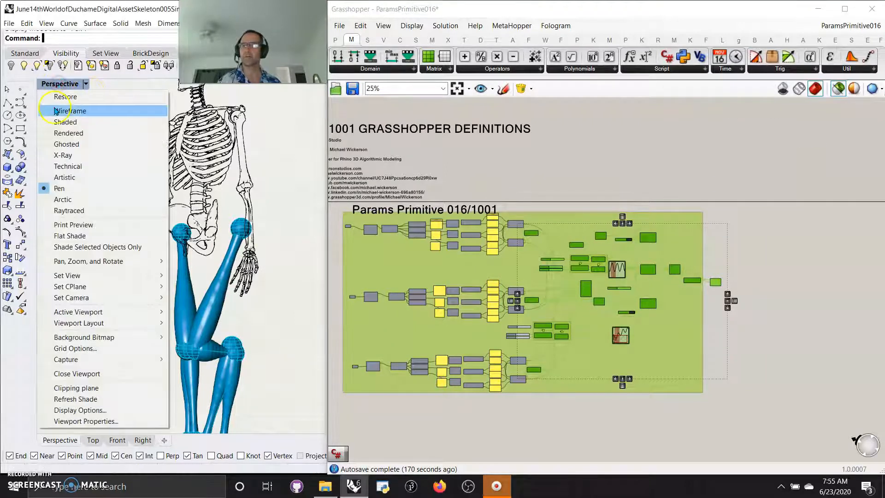
{"action": "left_click", "coordinate": [69, 166]}
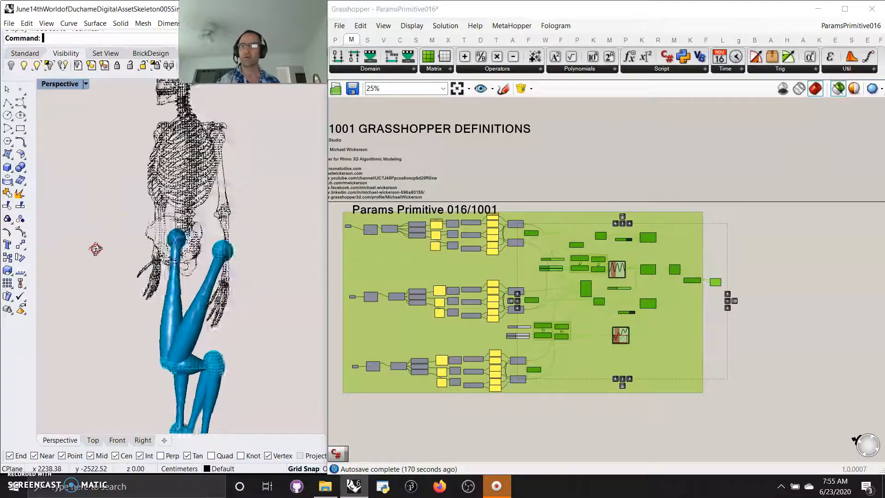
{"action": "right_click_drag", "start_coordinate": [110, 249], "coordinate": [111, 247]}
{"action": "scroll", "coordinate": [112, 247], "scroll_direction": "down", "scroll_amount": 7}
{"action": "right_click_drag", "start_coordinate": [158, 267], "coordinate": [160, 238]}
{"action": "scroll", "coordinate": [162, 251], "scroll_direction": "up", "scroll_amount": 4}
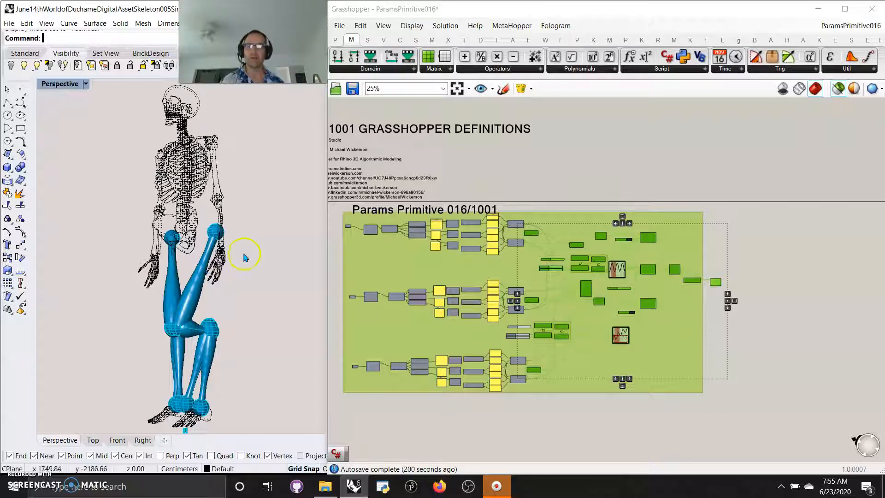
{"action": "right_click_drag", "start_coordinate": [253, 250], "coordinate": [290, 261]}
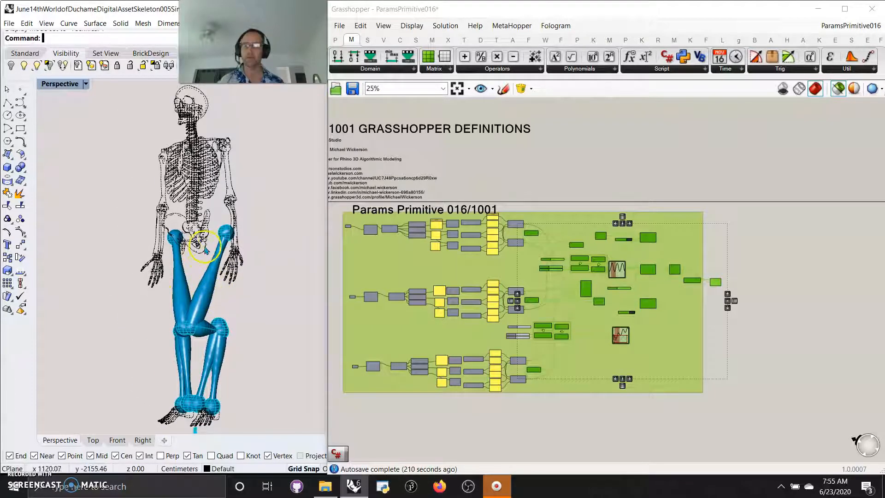
{"action": "right_click_drag", "start_coordinate": [205, 250], "coordinate": [214, 232]}
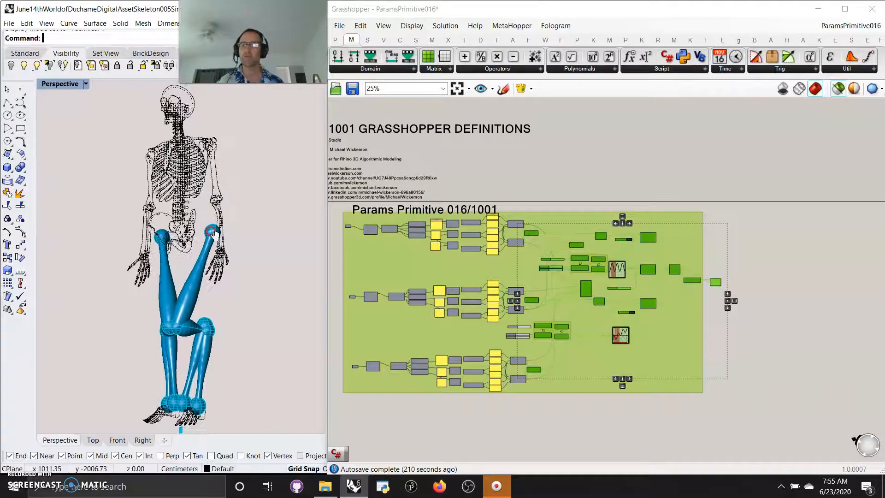